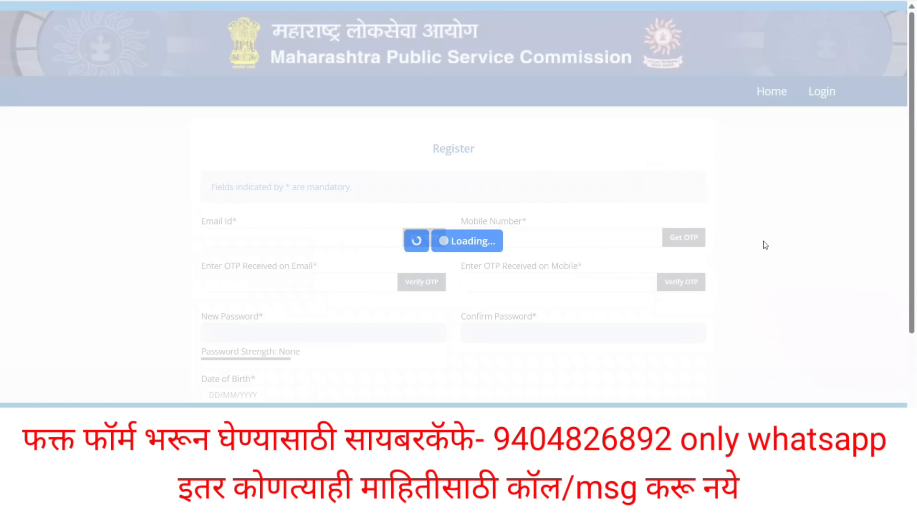
scroll(504, 228, up, 2)
scroll(504, 227, up, 1)
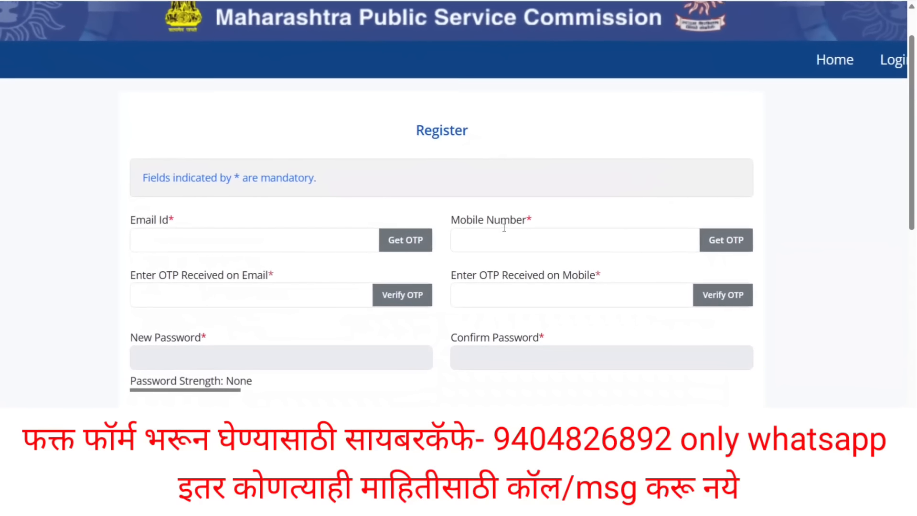
scroll(504, 227, down, 1)
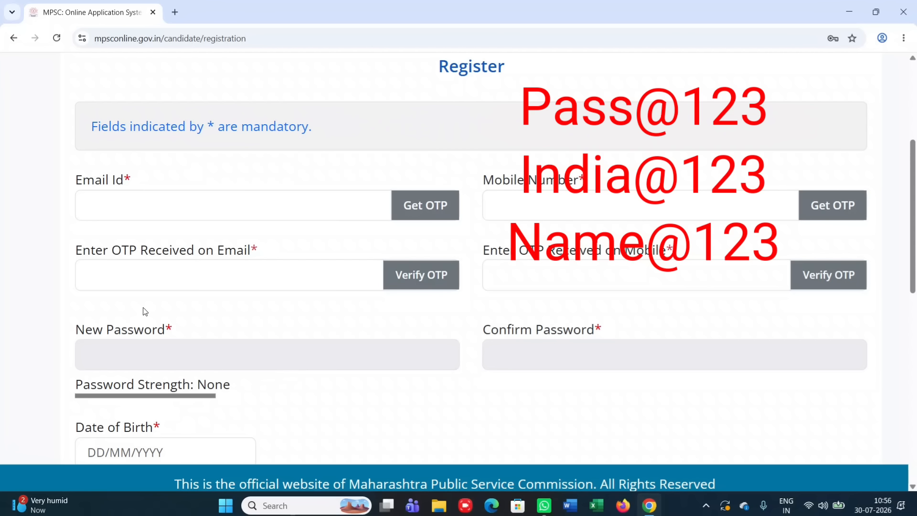
scroll(145, 311, down, 2)
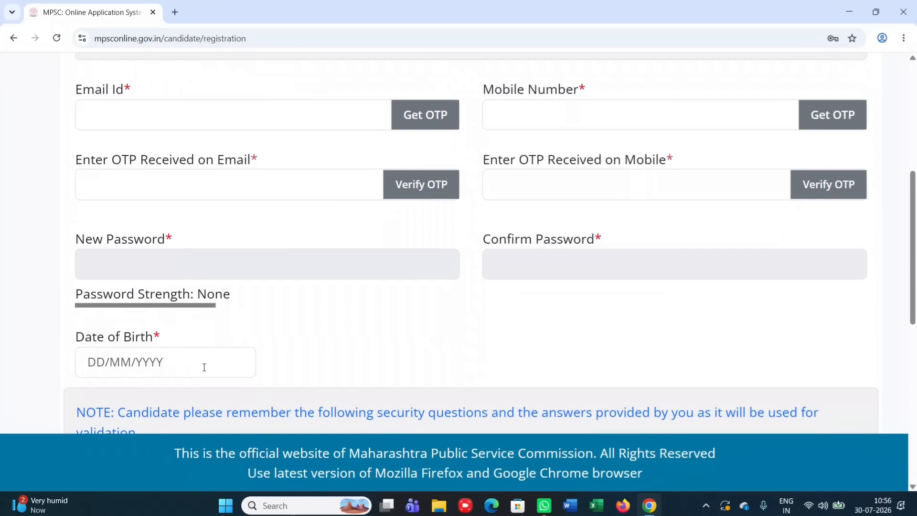
click(204, 366)
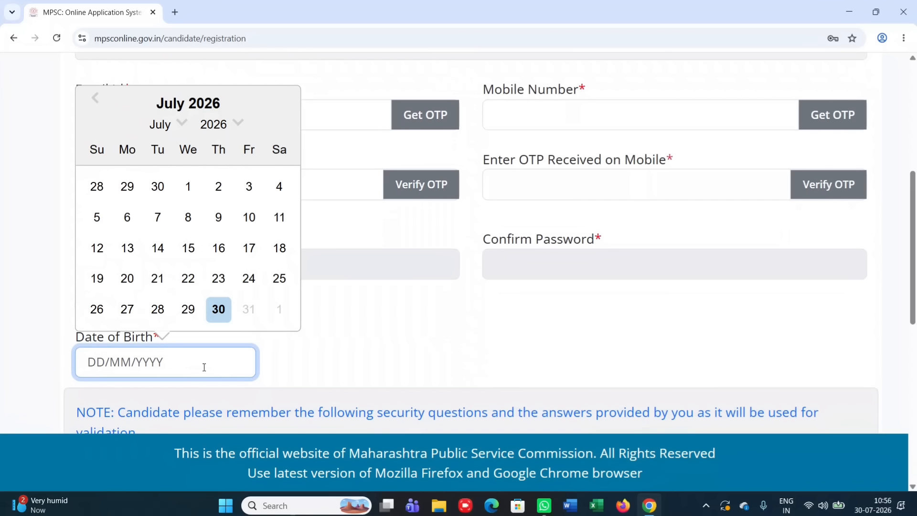
click(239, 127)
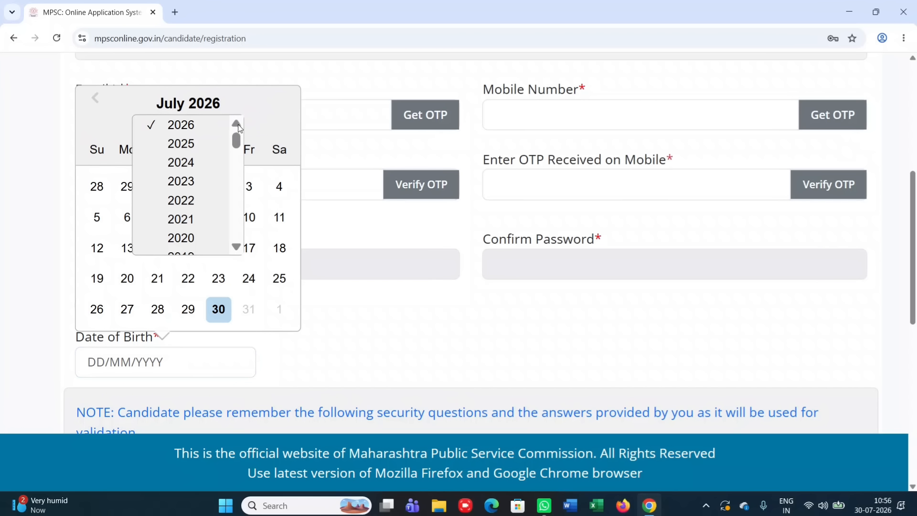
scroll(195, 208, down, 3)
scroll(195, 210, down, 8)
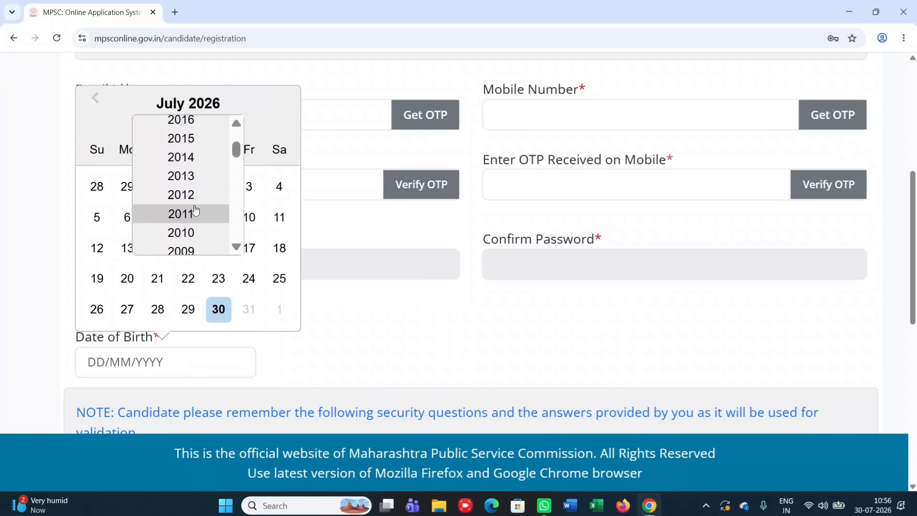
click(189, 198)
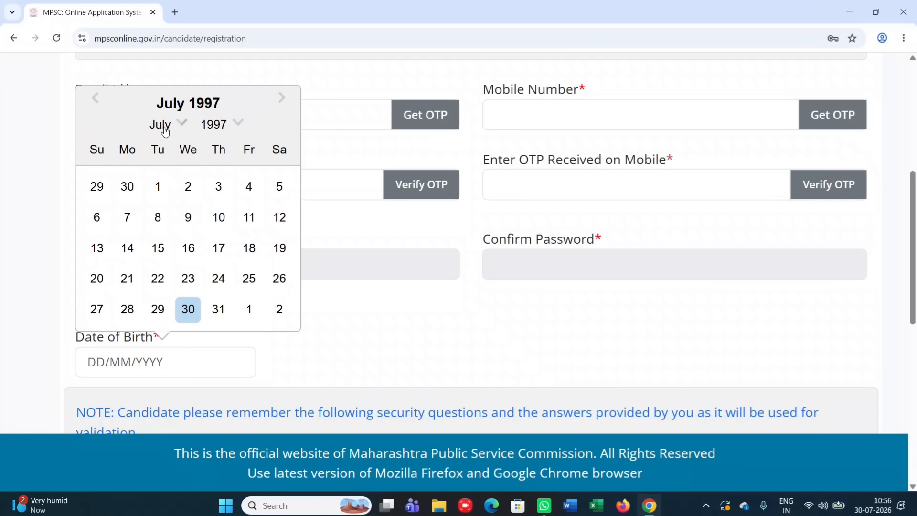
click(178, 124)
click(180, 125)
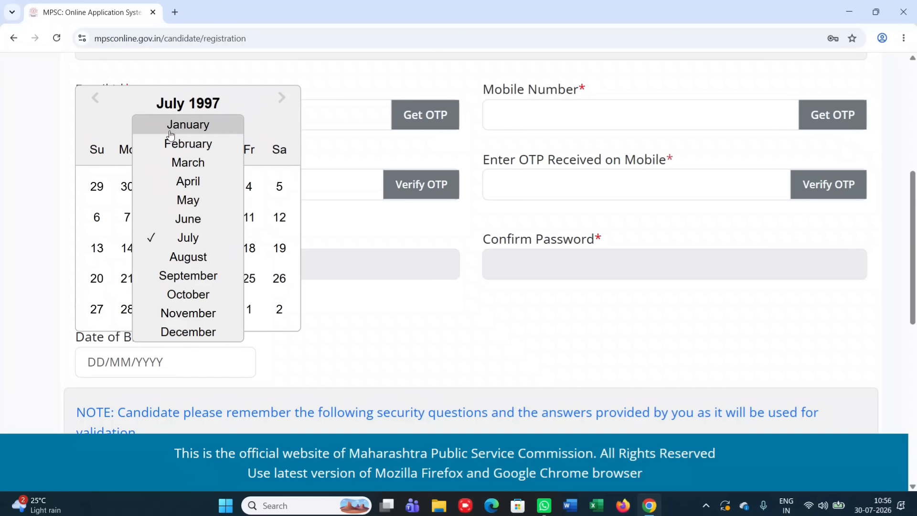
drag(385, 302, 137, 317)
click(137, 368)
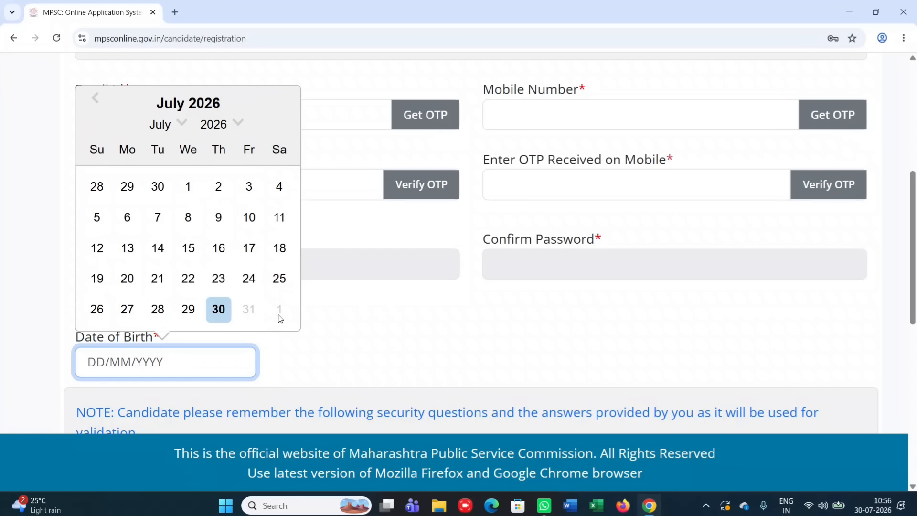
click(357, 341)
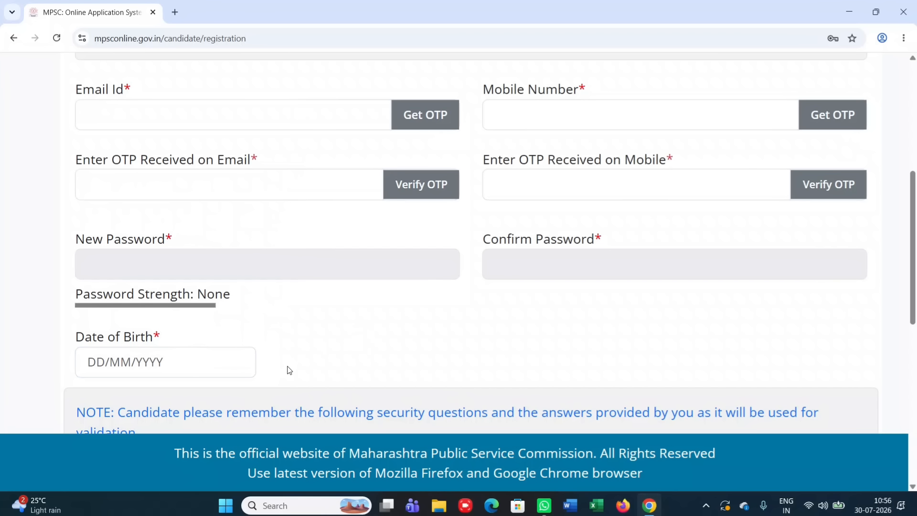
scroll(289, 370, down, 4)
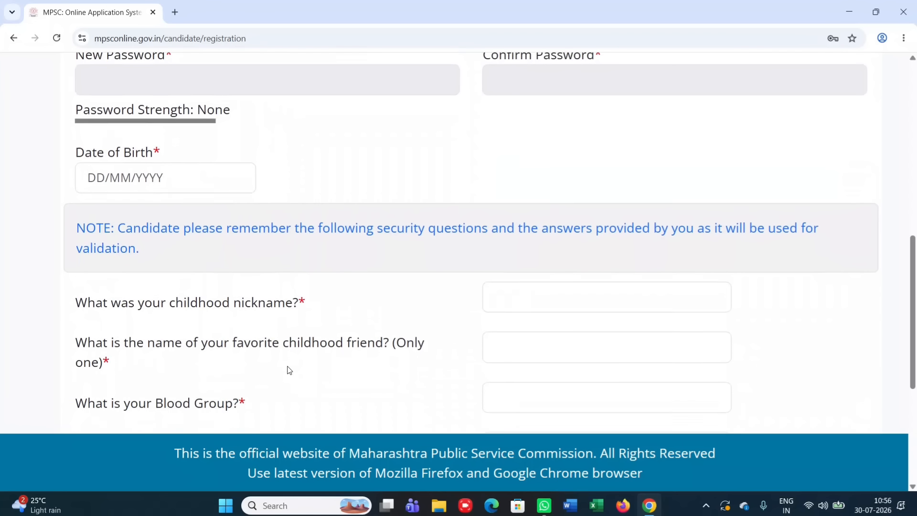
Scroll down past the security questions toward the candidate Login page
scroll(289, 370, down, 3)
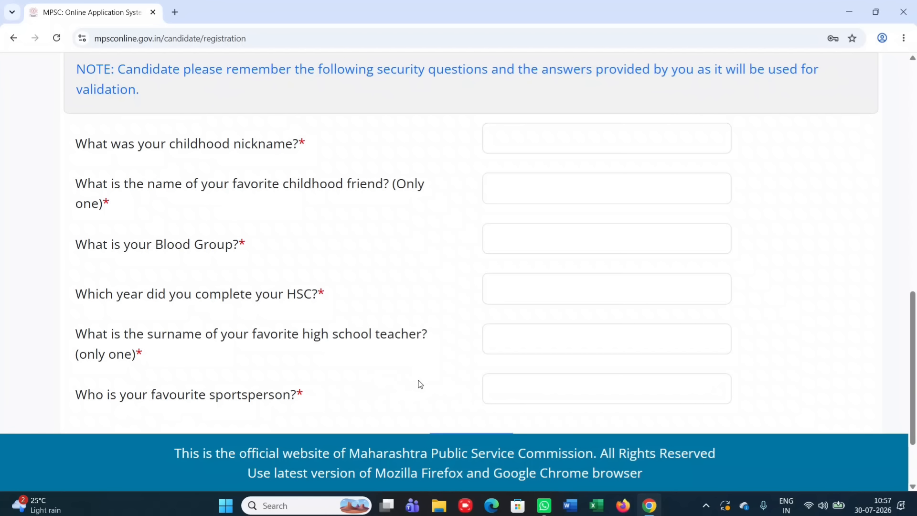
scroll(420, 384, down, 2)
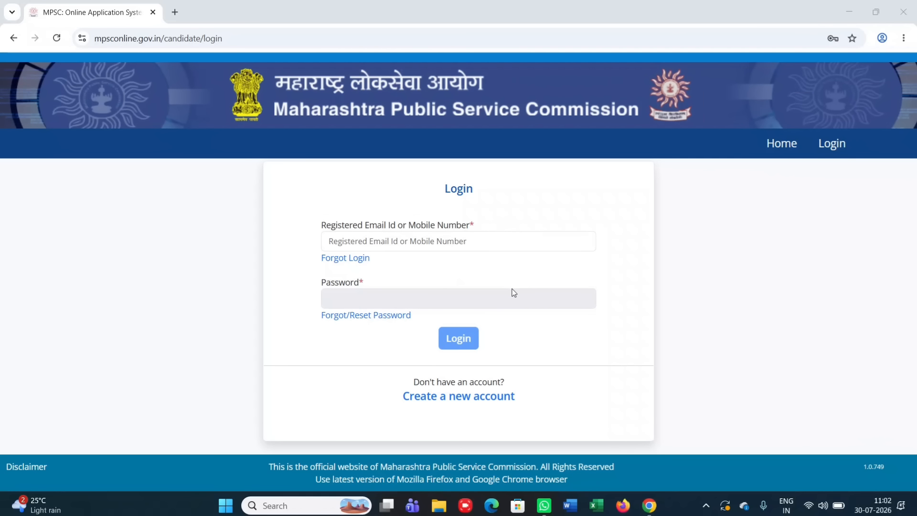
Fill in the displayed captcha text and proceed to log in to the candidate home page
scroll(514, 292, up, 5)
scroll(514, 292, up, 2)
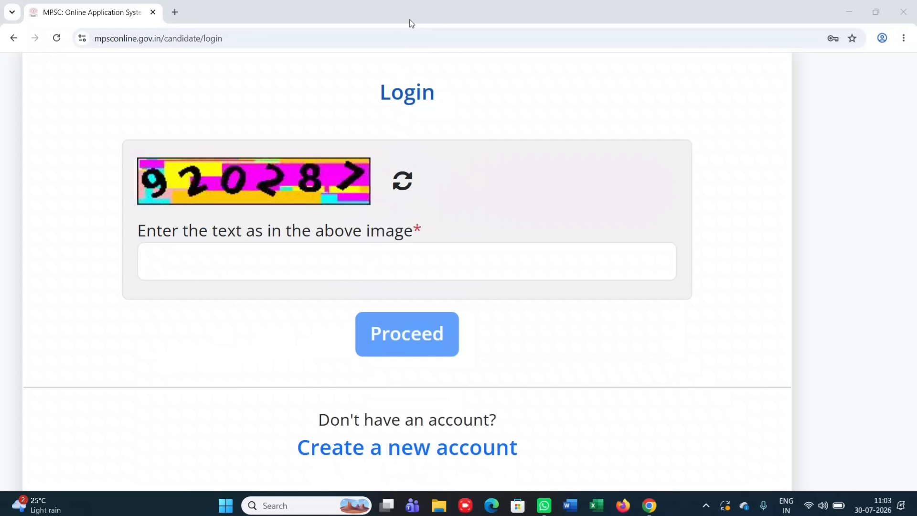
click(183, 262)
text(92)
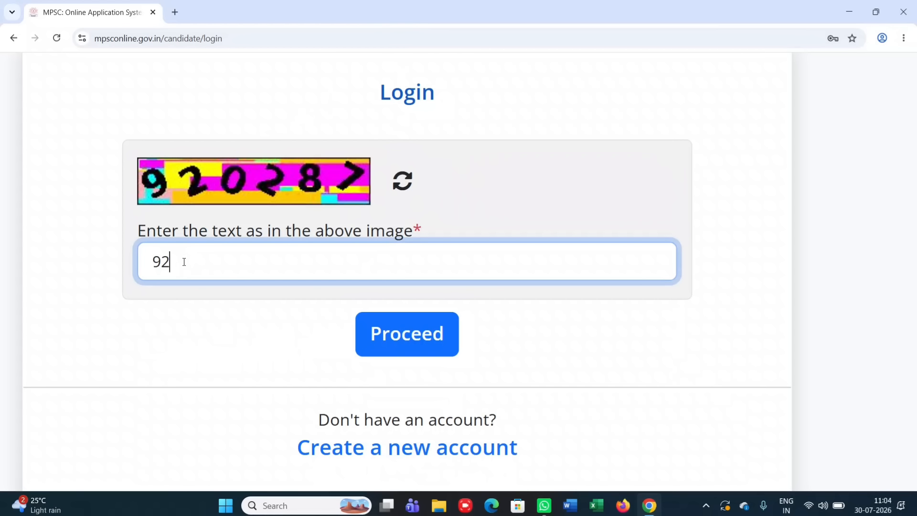
text(0228)
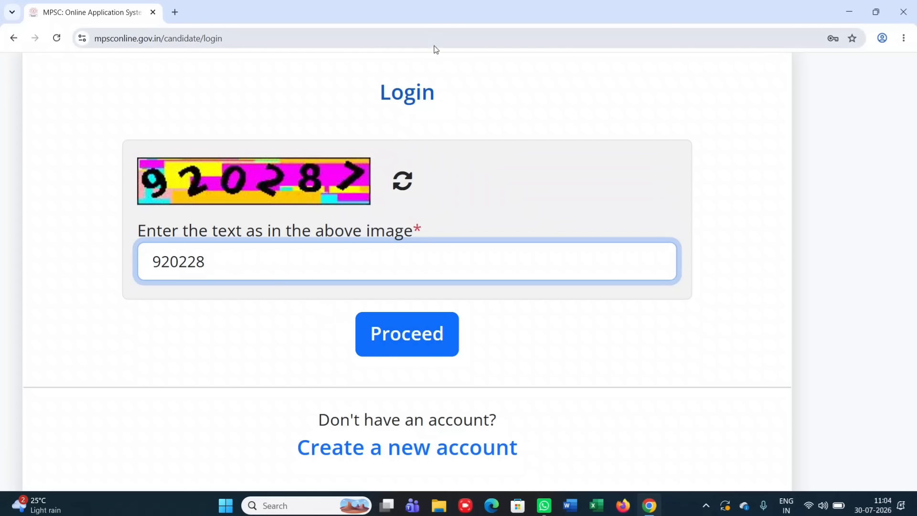
click(408, 18)
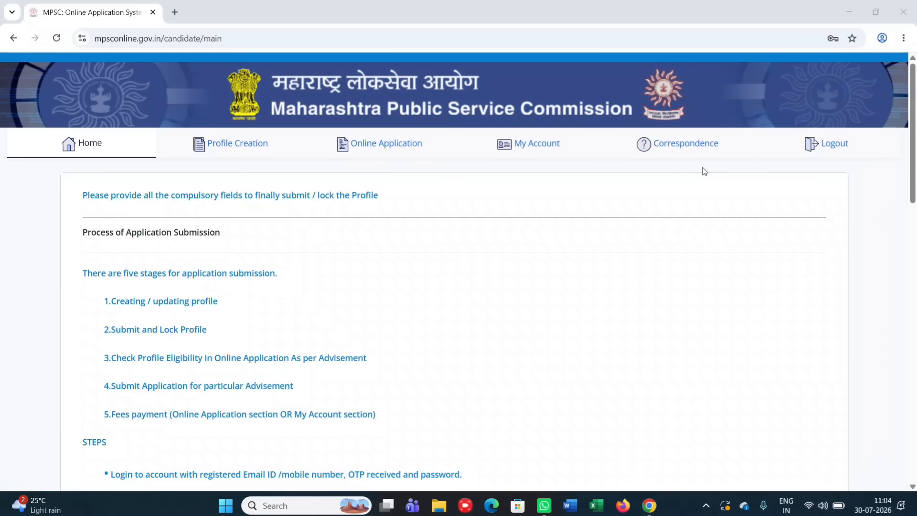
Open the Profile Creation form and zoom the page in with Ctrl+Plus
click(230, 146)
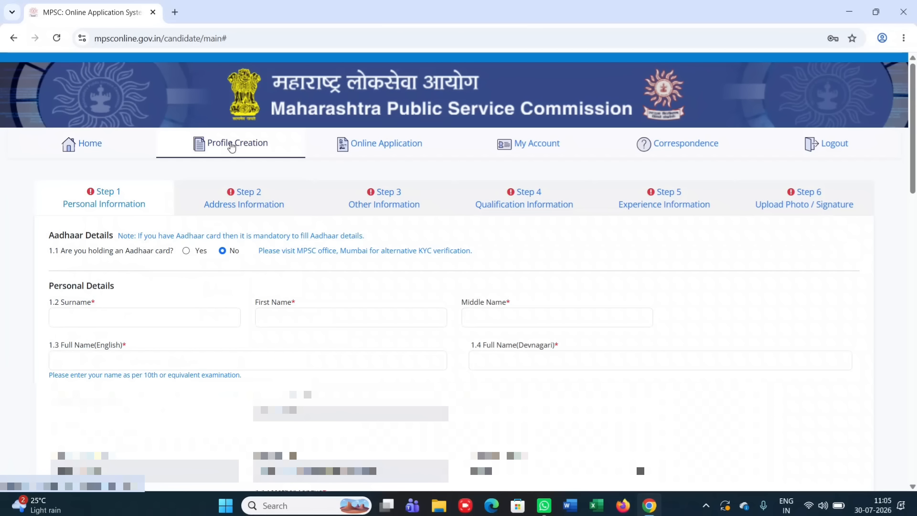
key(ctrl+plus)
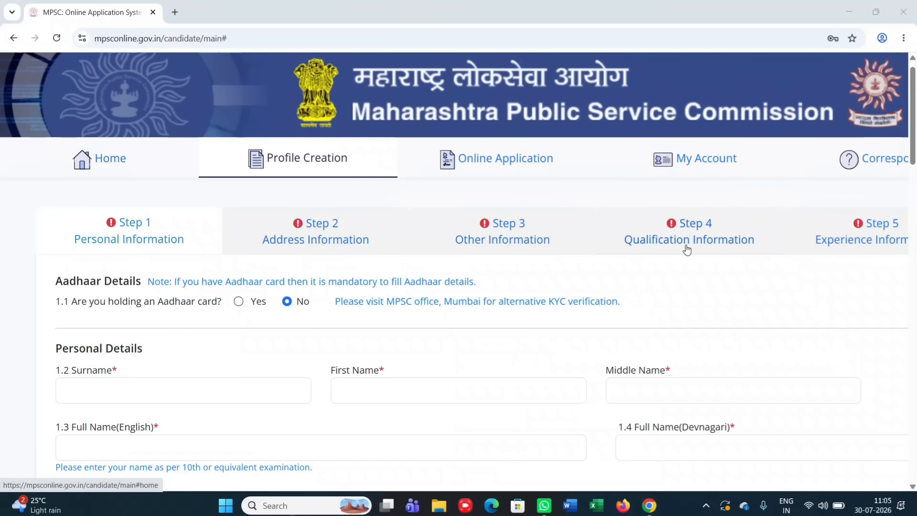
scroll(686, 249, right, 5)
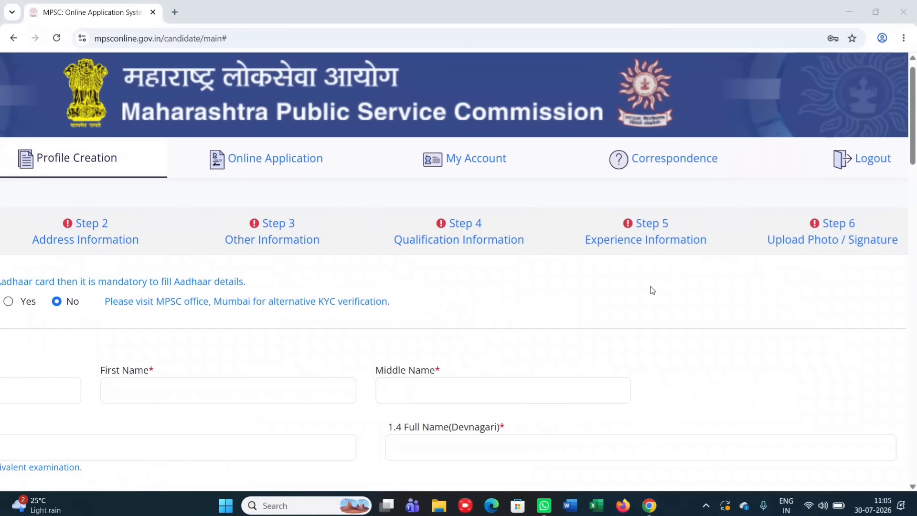
scroll(650, 301, left, 5)
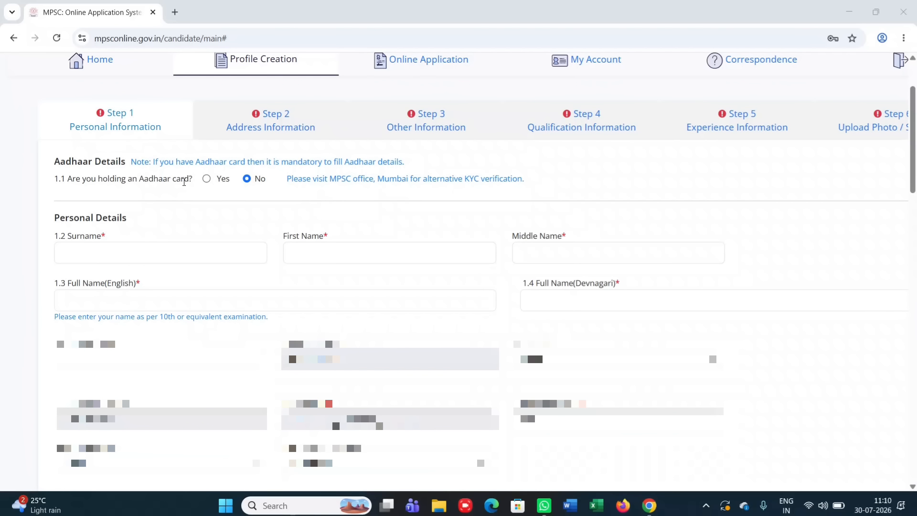
click(207, 181)
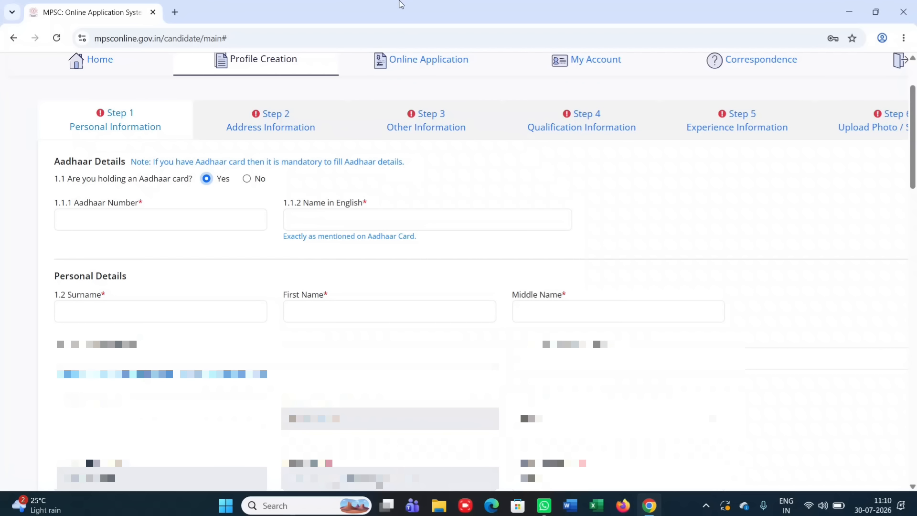
click(409, 13)
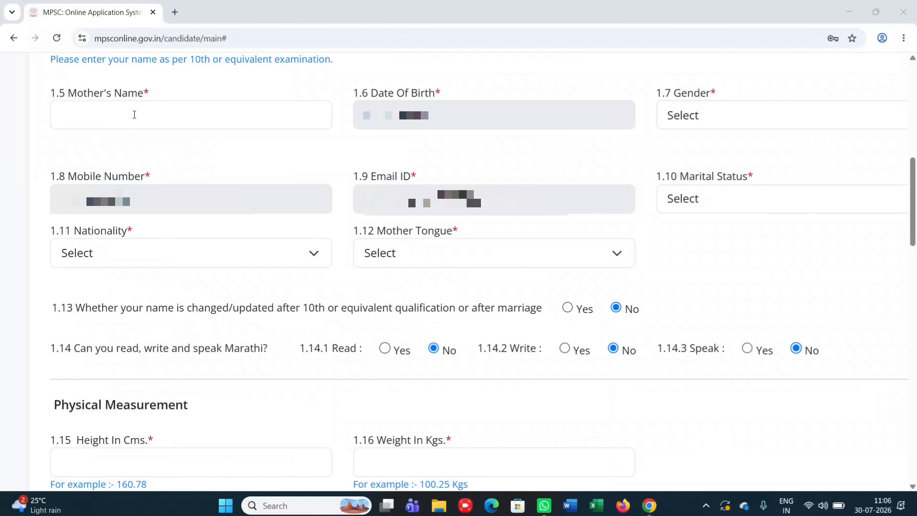
Set gender to Male, nationality to Indian and mother tongue to MARATHI
click(674, 117)
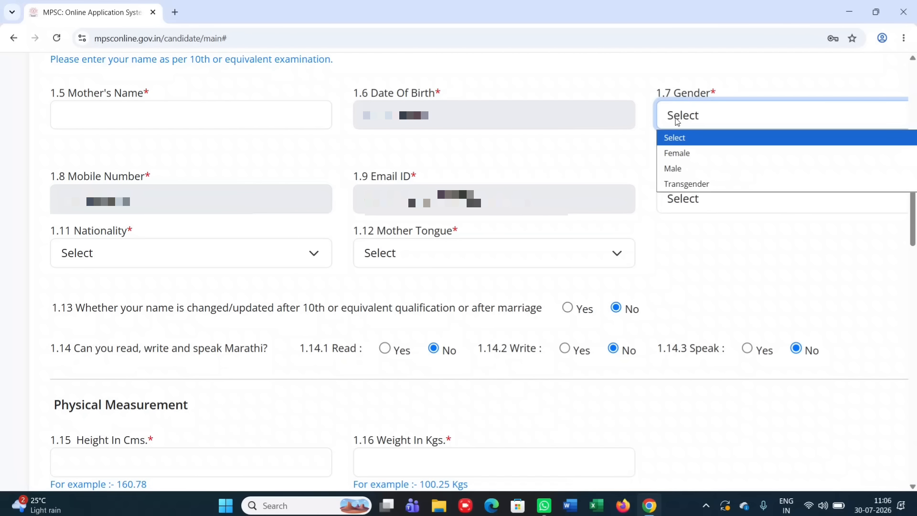
click(680, 169)
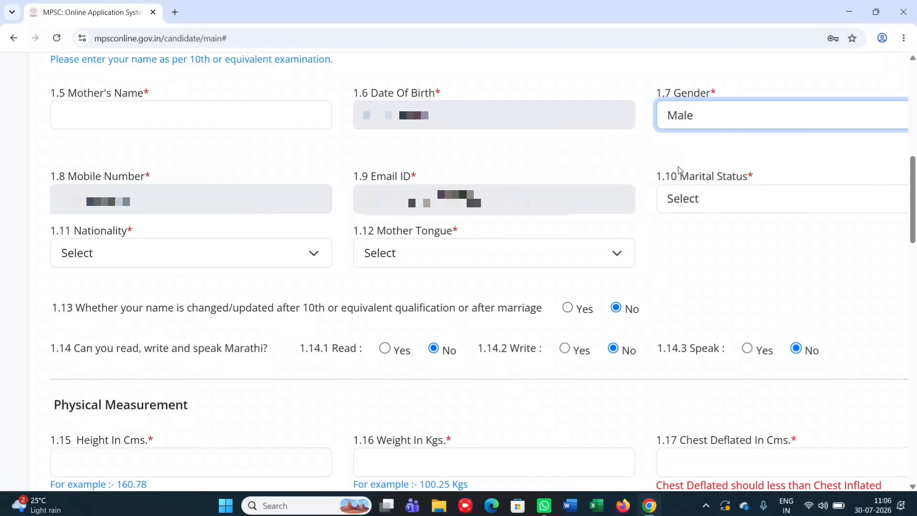
click(192, 252)
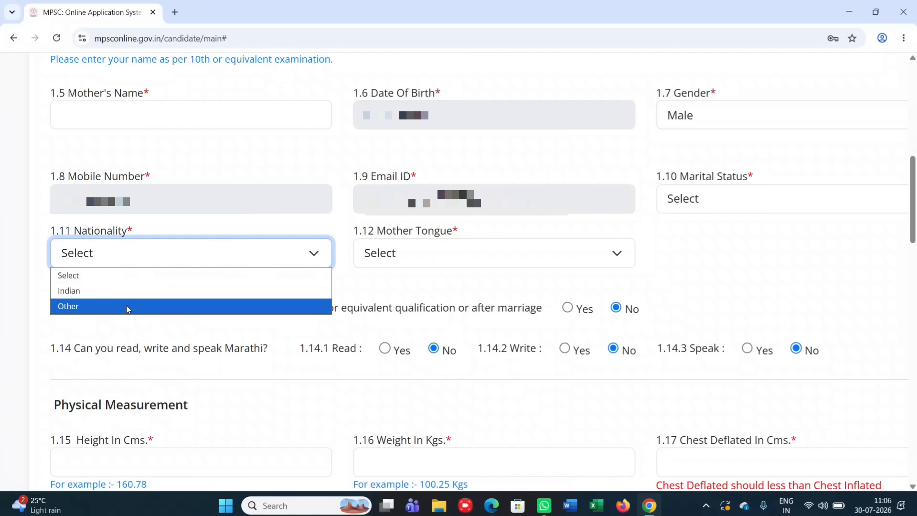
click(124, 295)
click(385, 251)
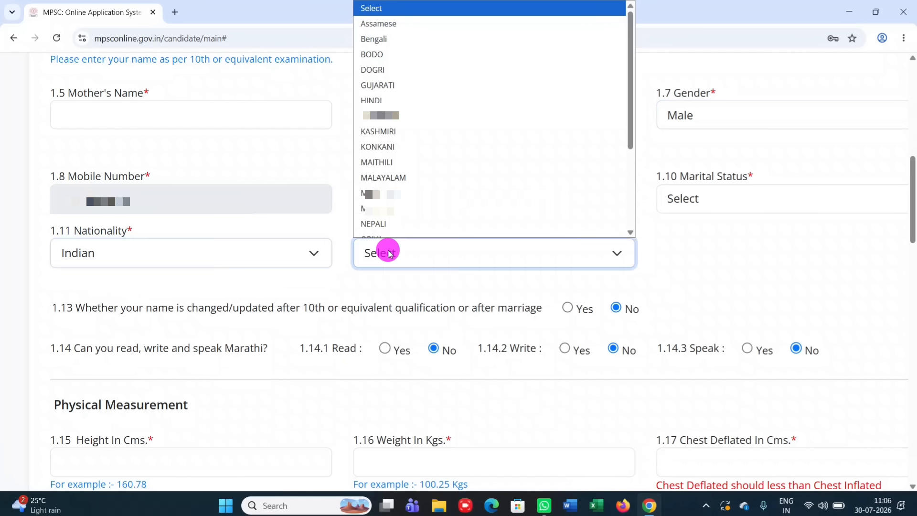
click(396, 208)
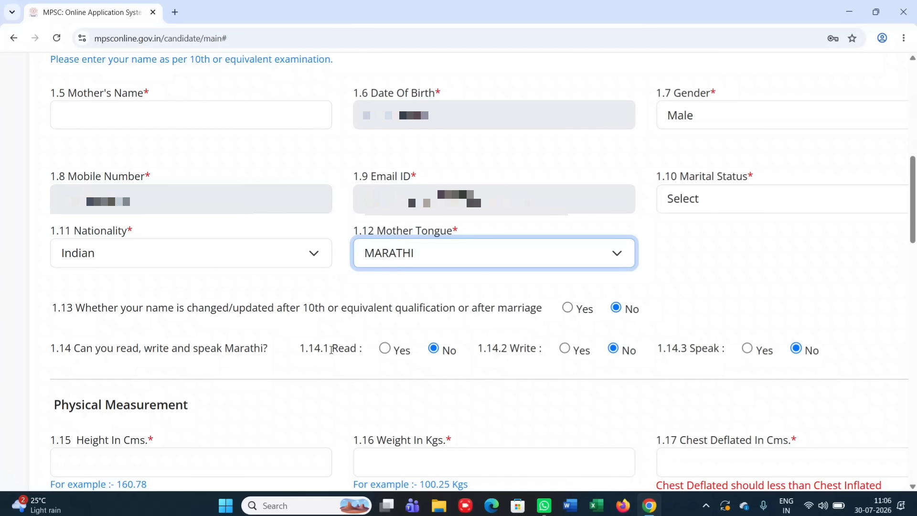
Answer Yes to reading, writing and speaking Marathi
click(385, 349)
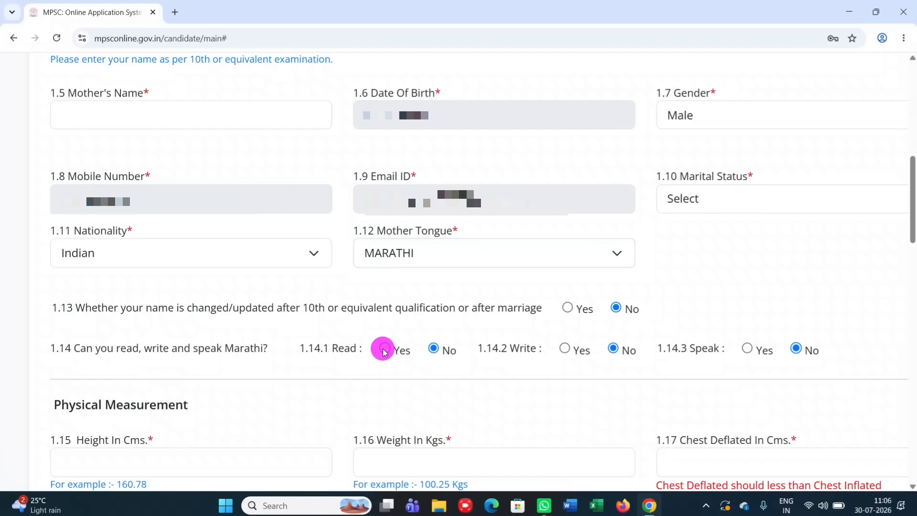
click(564, 348)
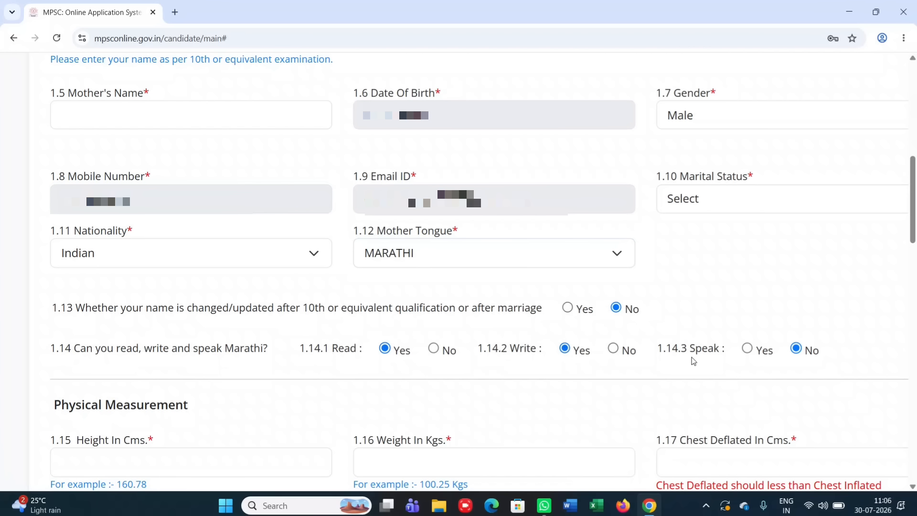
click(747, 349)
click(407, 12)
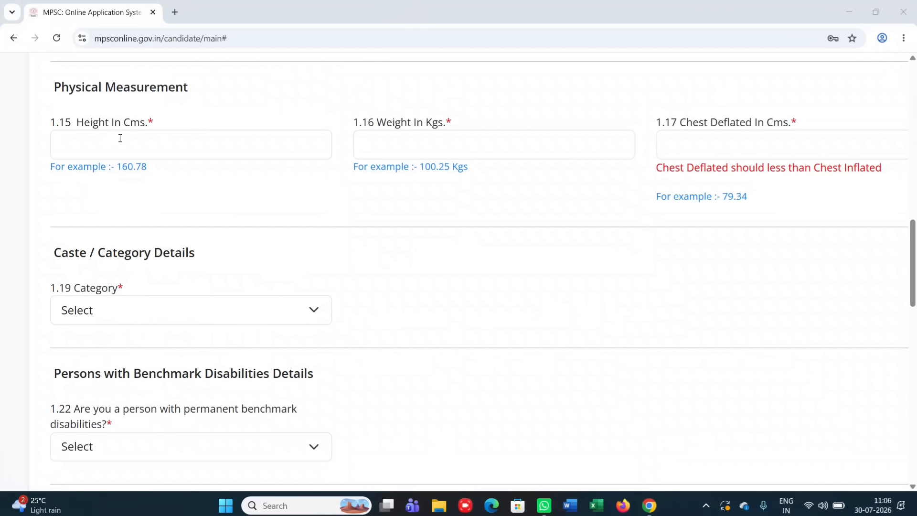
Enter height 168.00 cm and weight 53.00 kg
click(99, 141)
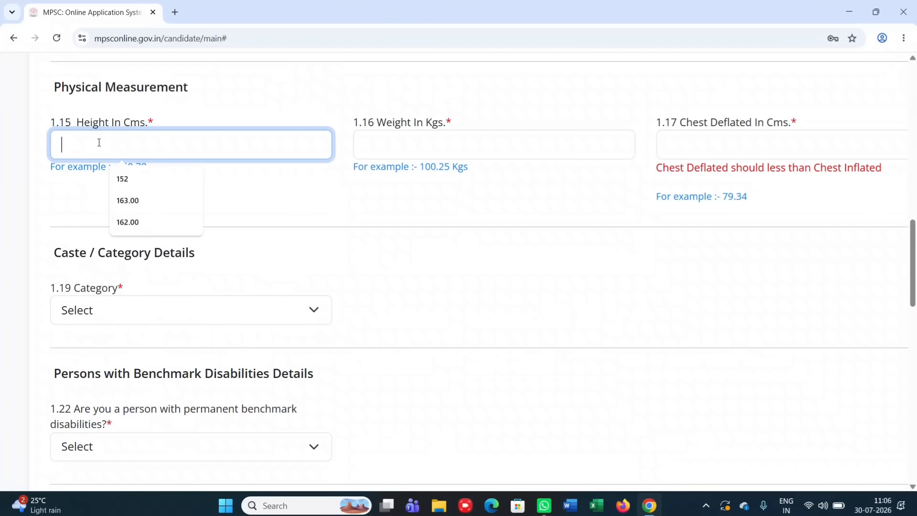
text(168.00)
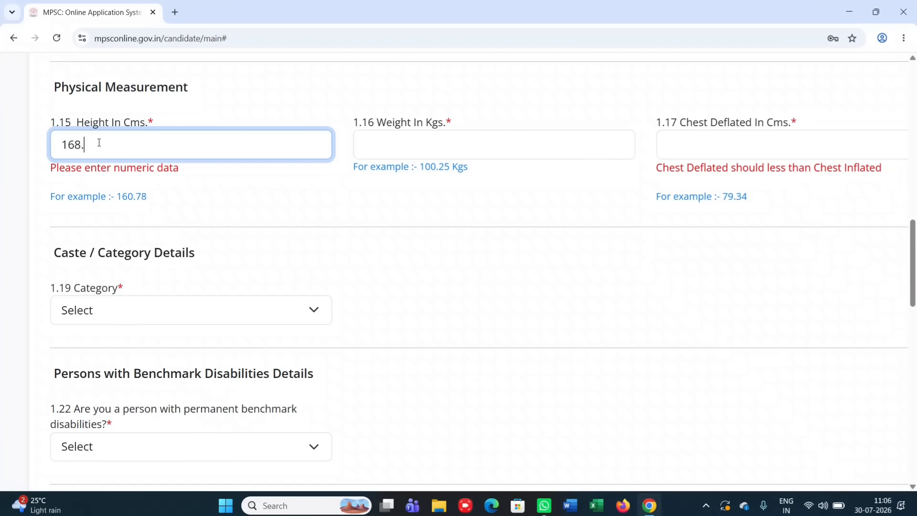
click(393, 137)
text(53)
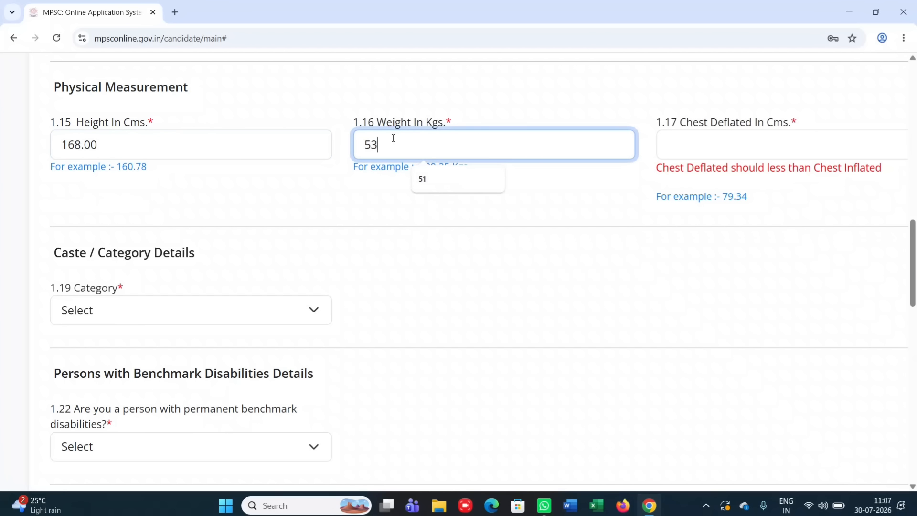
text(.00)
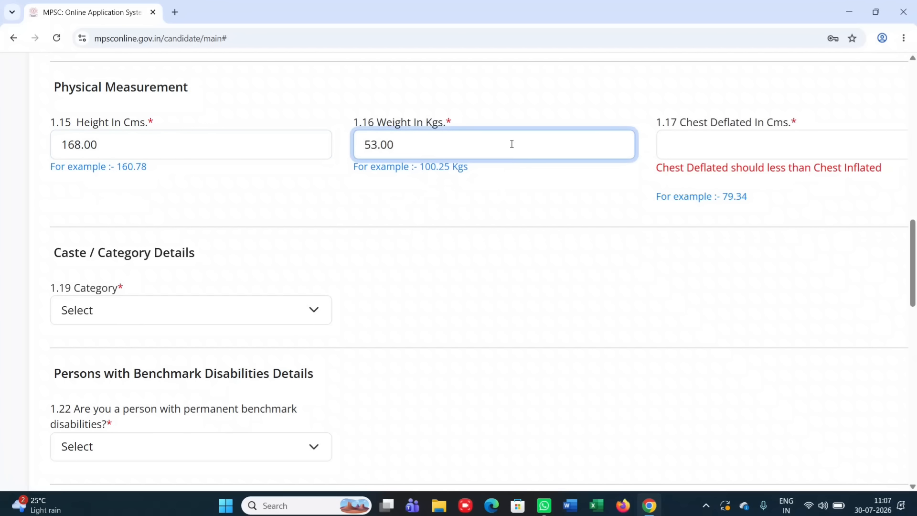
Fill chest deflated 79.12 and chest inflated 85.45 from the suggested values
scroll(651, 160, right, 5)
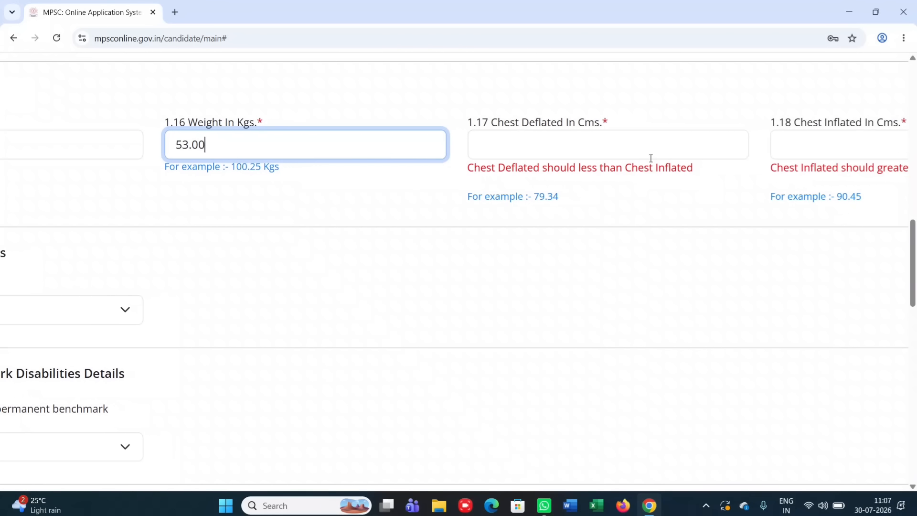
click(536, 145)
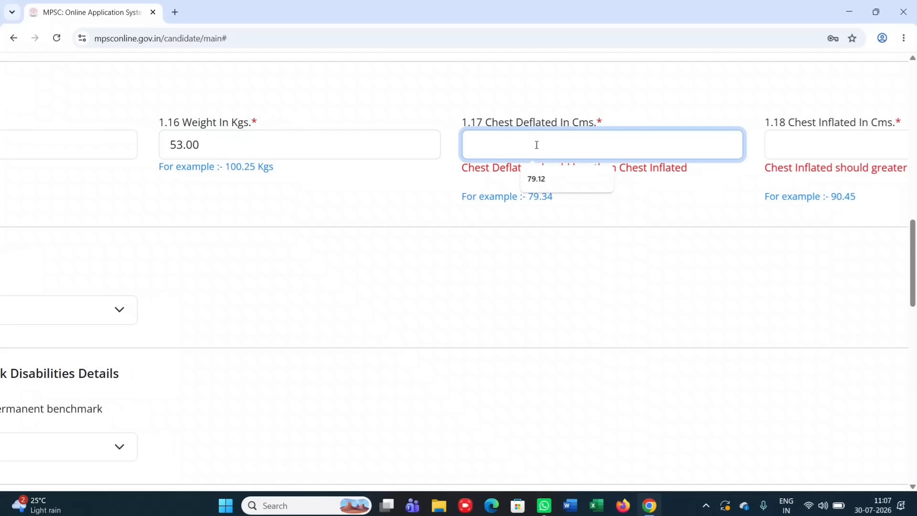
click(543, 178)
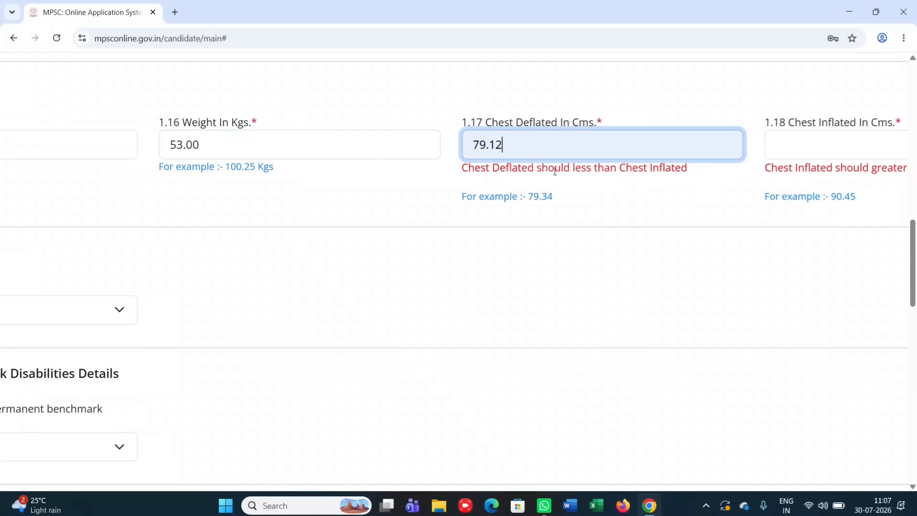
click(801, 147)
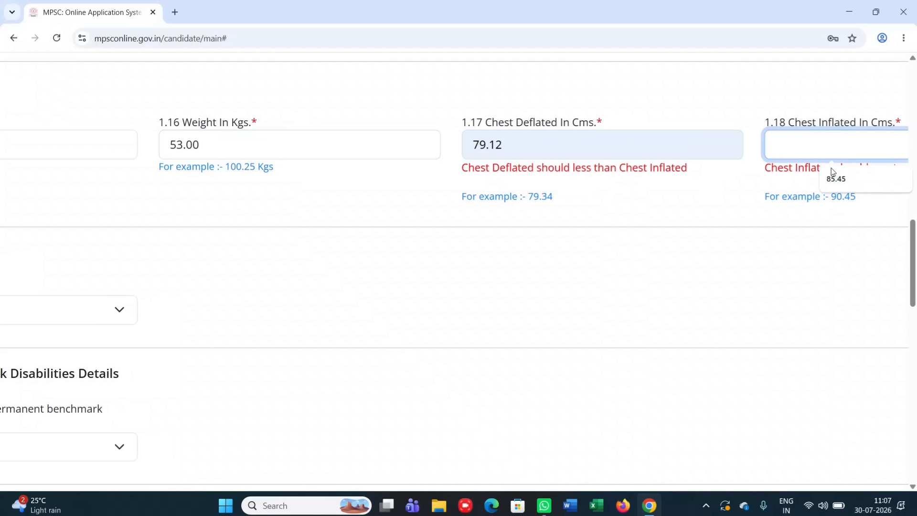
click(844, 182)
scroll(497, 238, left, 3)
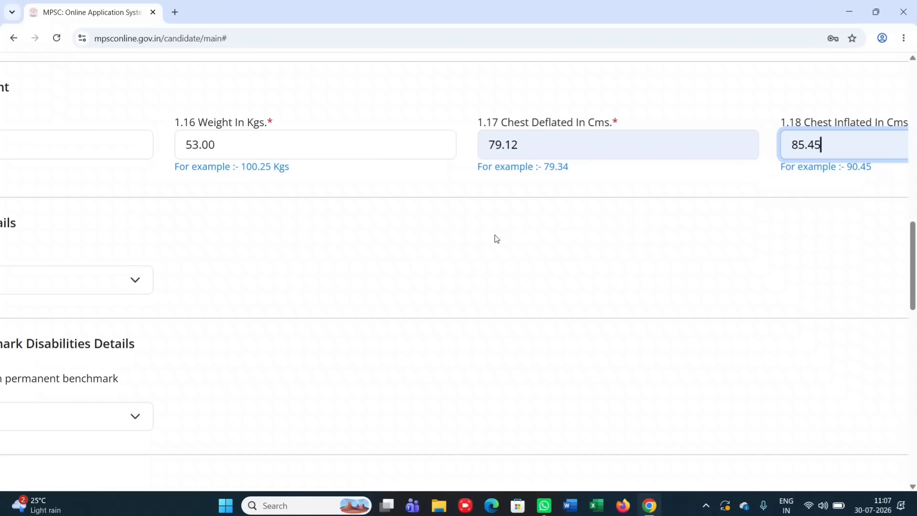
scroll(496, 239, left, 2)
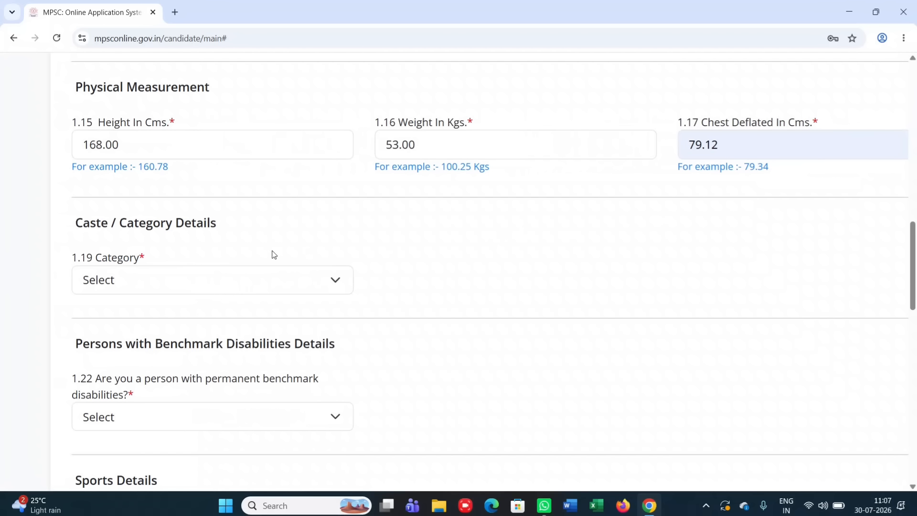
Set category ST, certificate issuing district Ahmednagar, and caste validity certificate No
scroll(237, 258, down, 1)
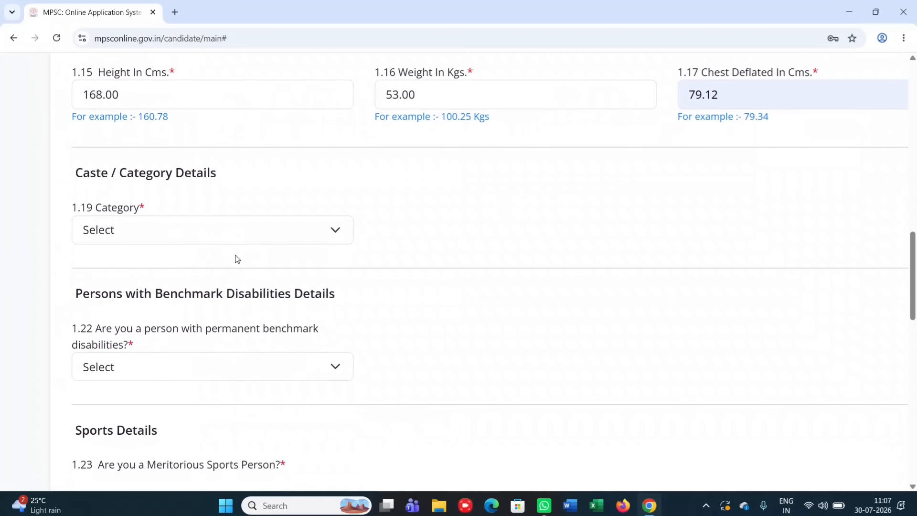
click(218, 233)
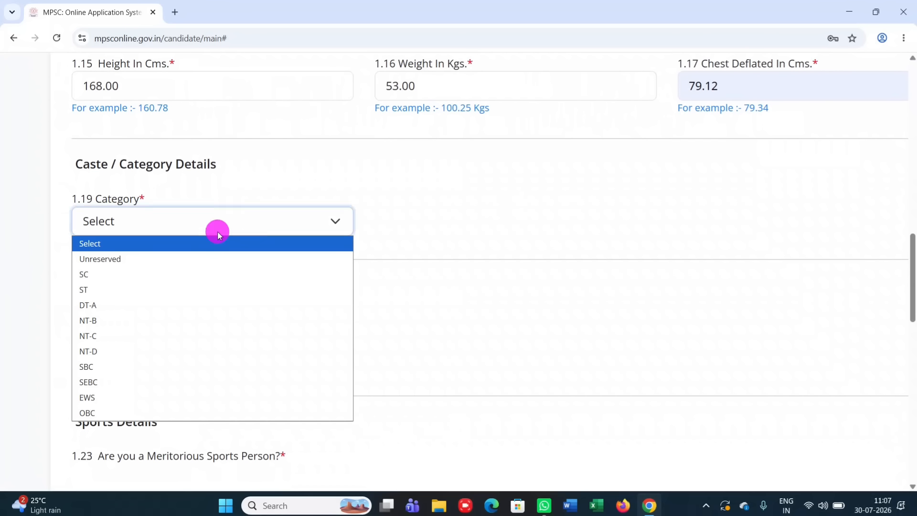
click(131, 289)
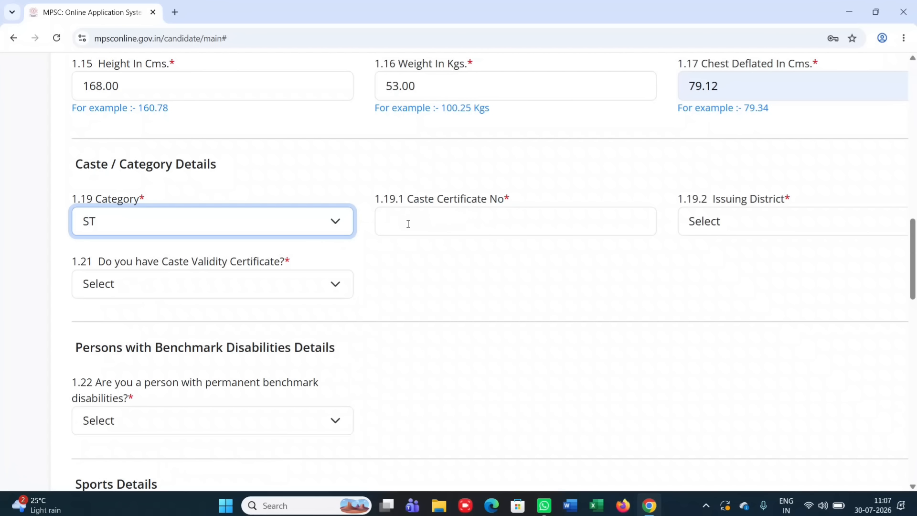
click(740, 222)
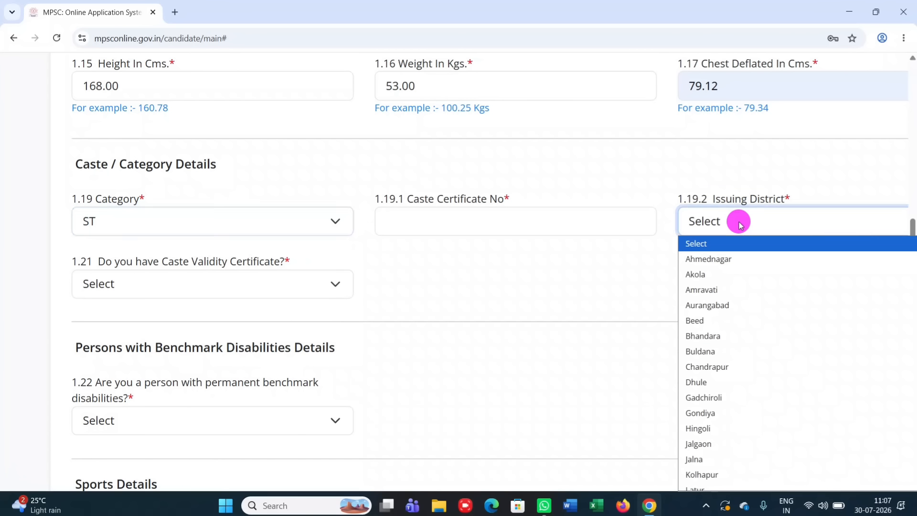
click(716, 260)
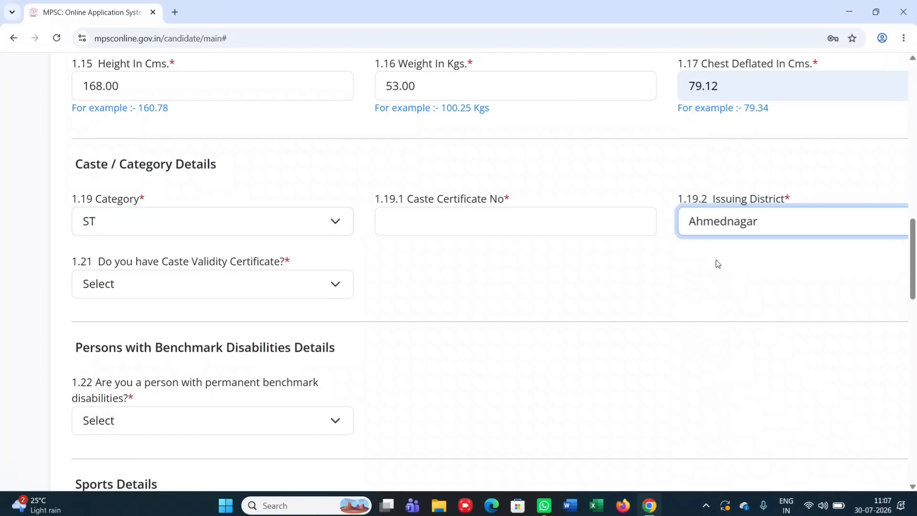
click(196, 286)
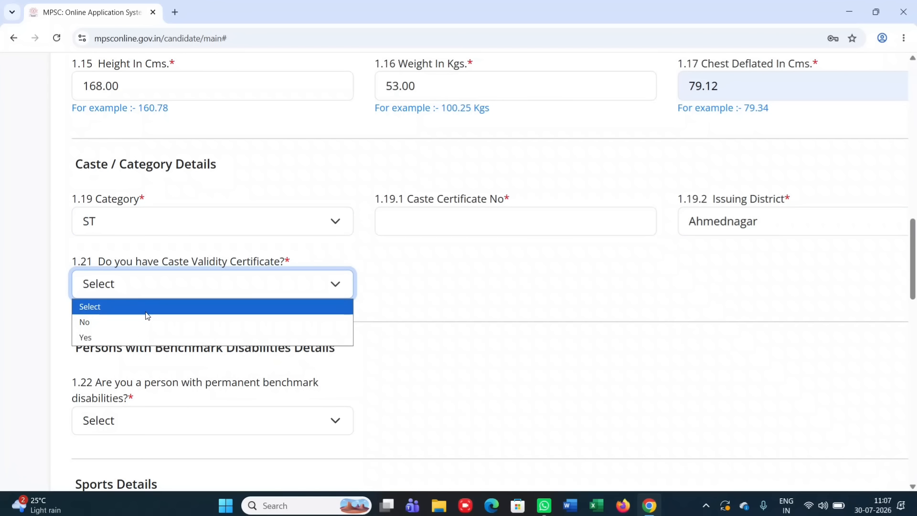
click(119, 329)
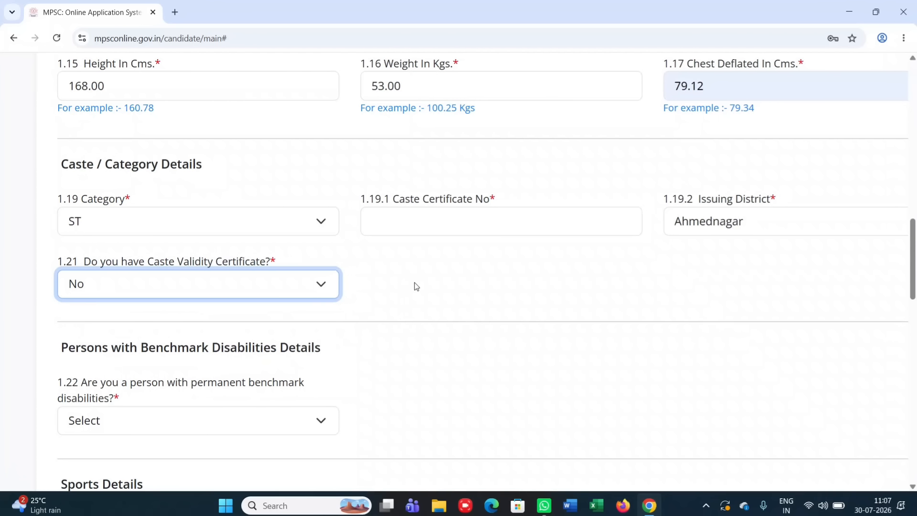
Set the caste certificate issuing date to 01/02/2011 in the calendar
scroll(416, 286, right, 5)
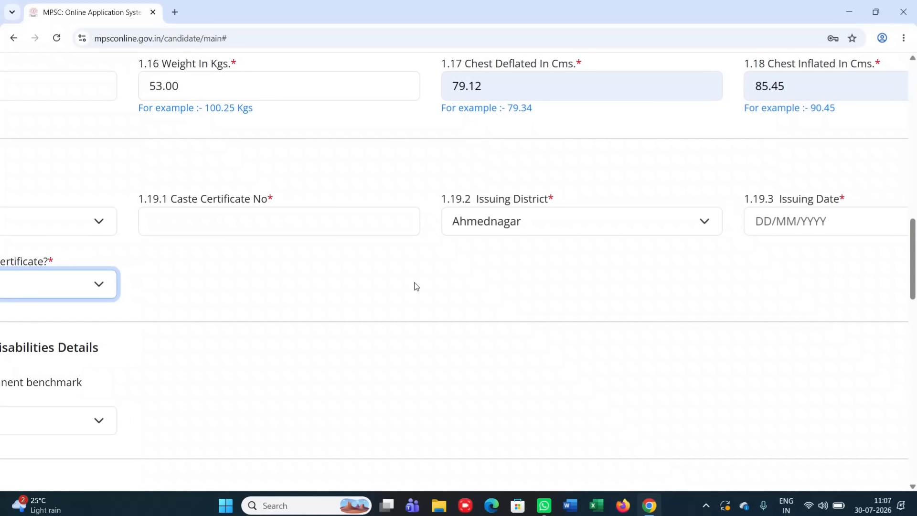
scroll(417, 286, right, 2)
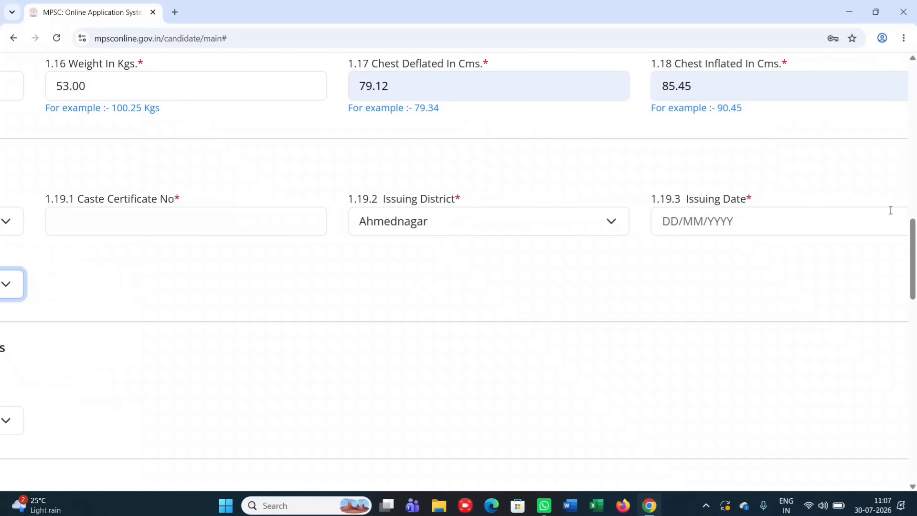
click(861, 218)
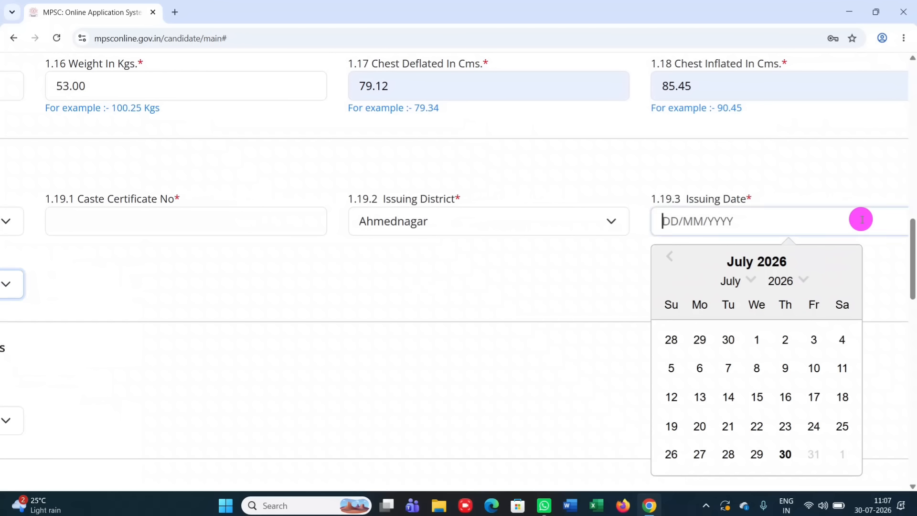
click(804, 281)
scroll(744, 351, down, 4)
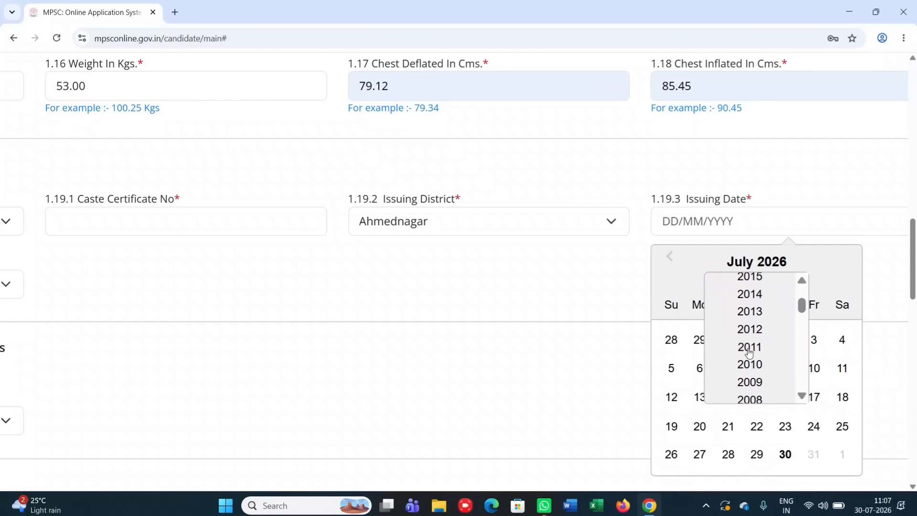
click(749, 349)
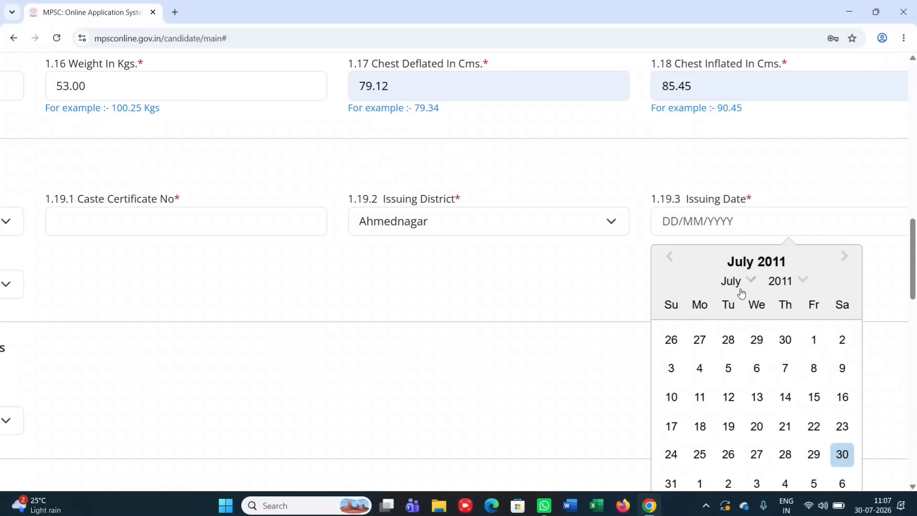
click(737, 283)
click(737, 298)
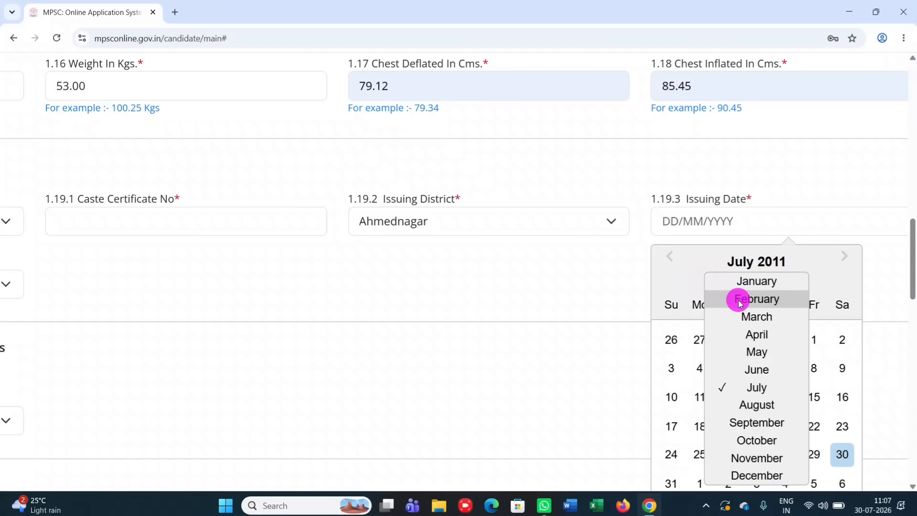
click(728, 339)
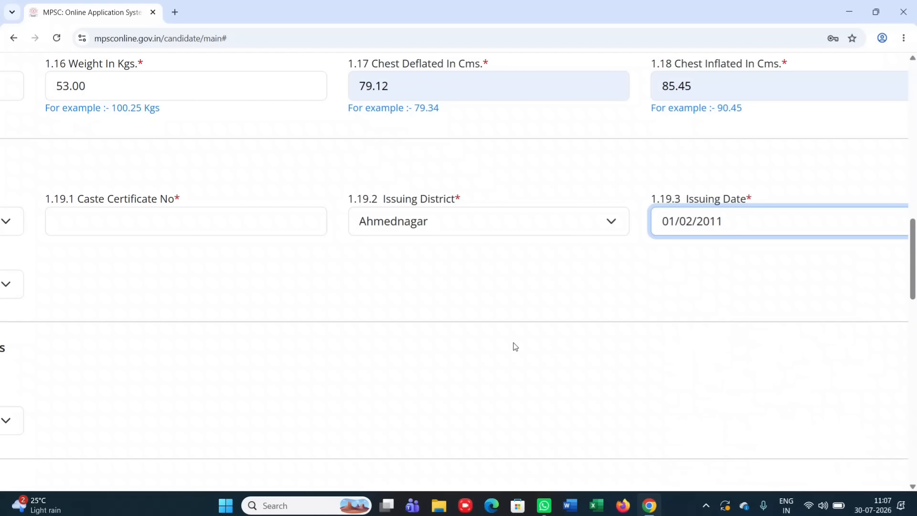
scroll(513, 345, left, 3)
scroll(514, 346, left, 3)
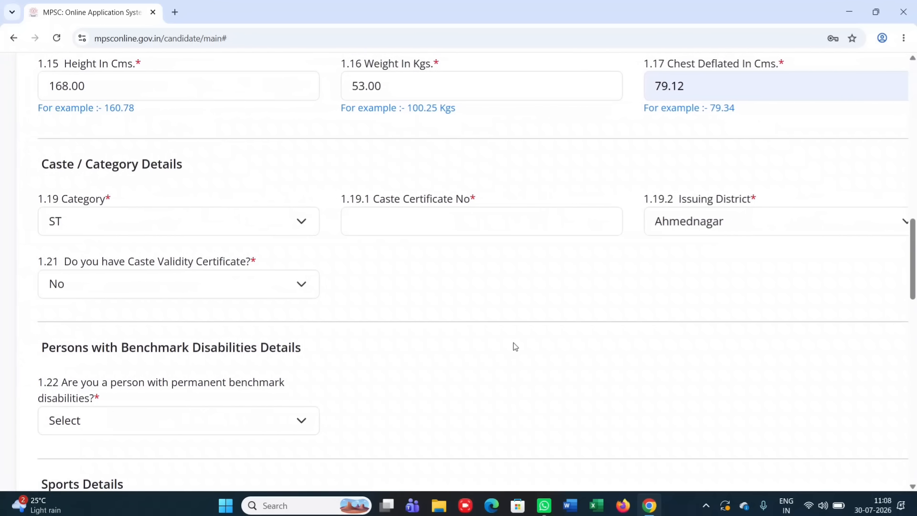
scroll(511, 345, down, 2)
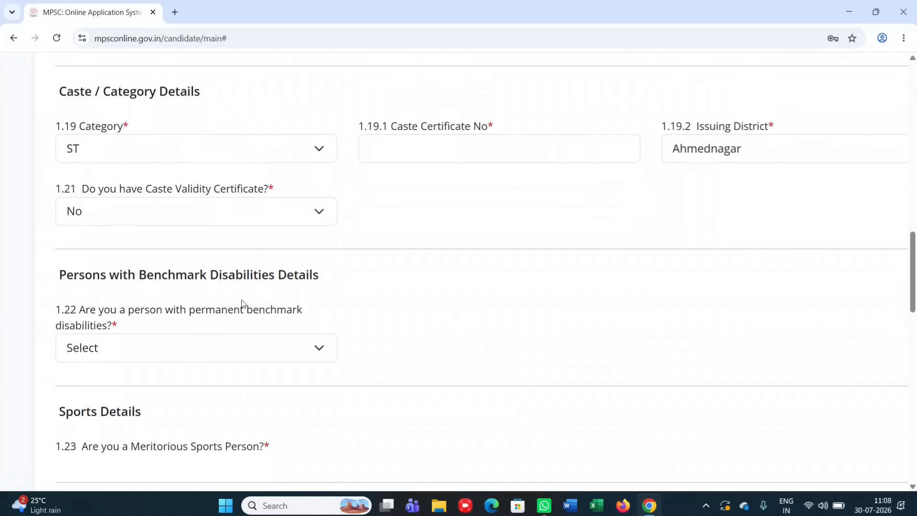
Answer No to permanent benchmark disabilities, correcting an initial Yes
click(241, 347)
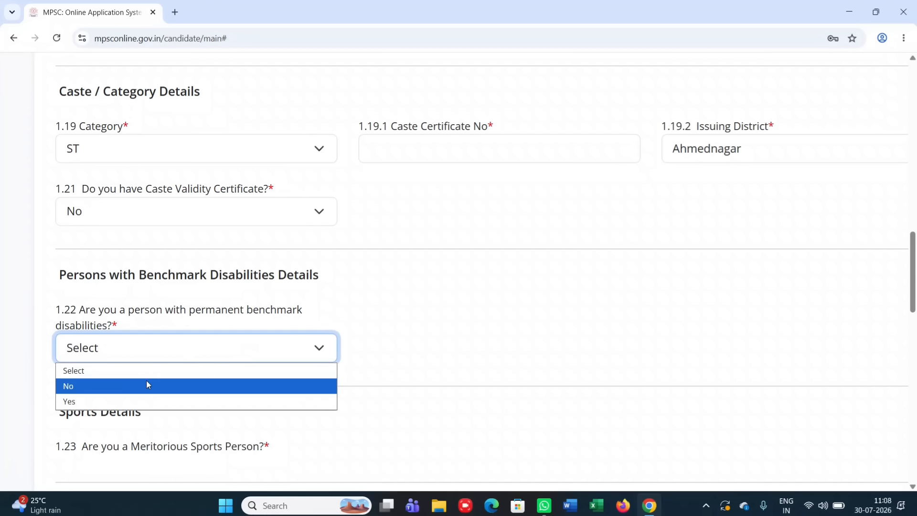
click(141, 400)
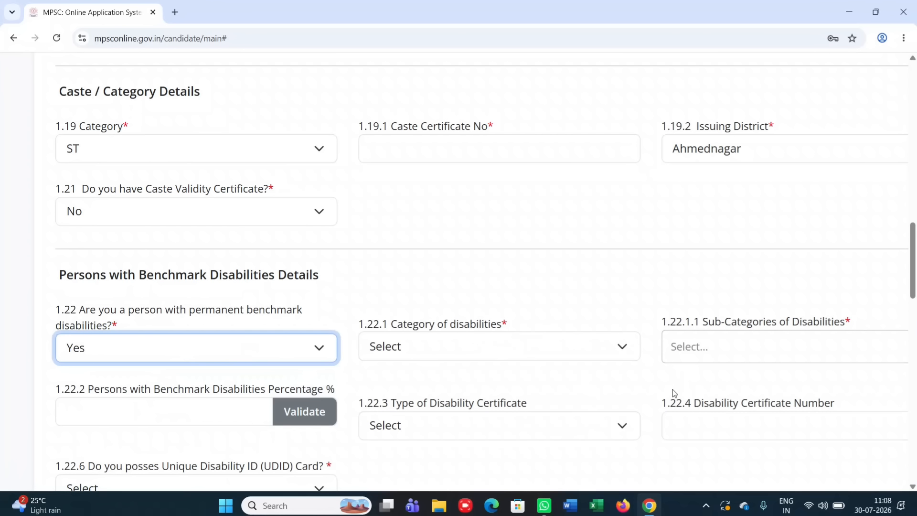
click(282, 350)
click(160, 385)
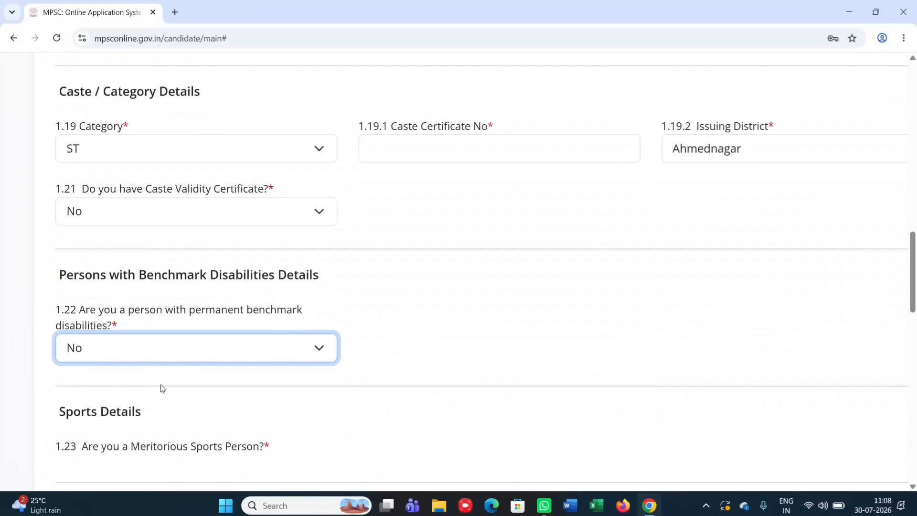
scroll(162, 388, down, 3)
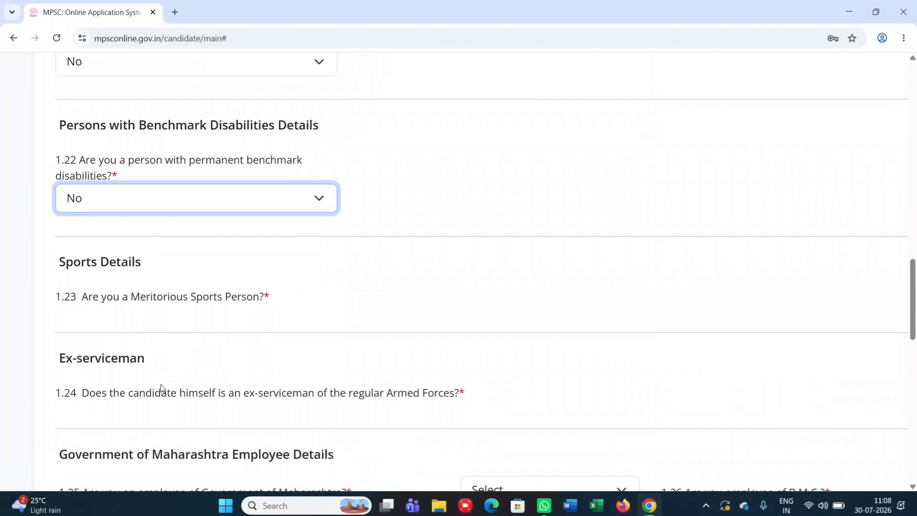
scroll(163, 388, down, 3)
scroll(162, 388, down, 2)
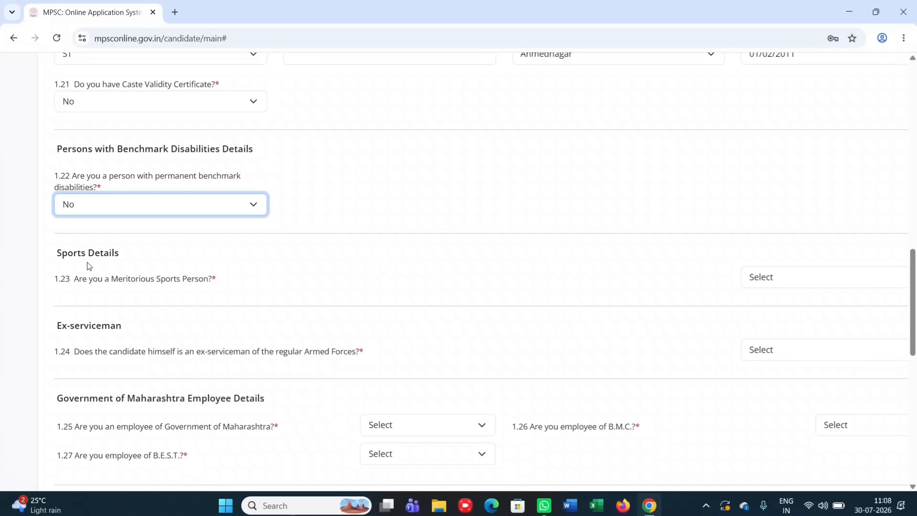
Answer No to questions 1.23 meritorious sports person and 1.24 ex-serviceman
click(781, 279)
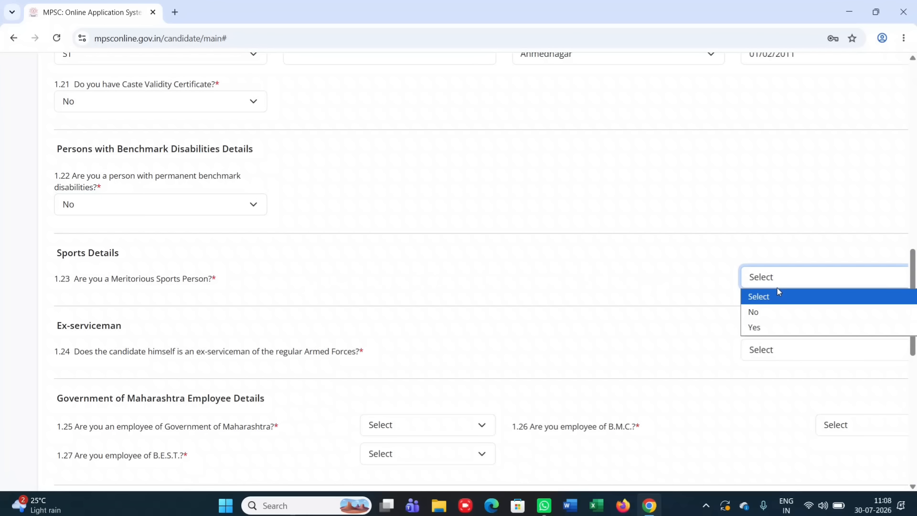
click(765, 315)
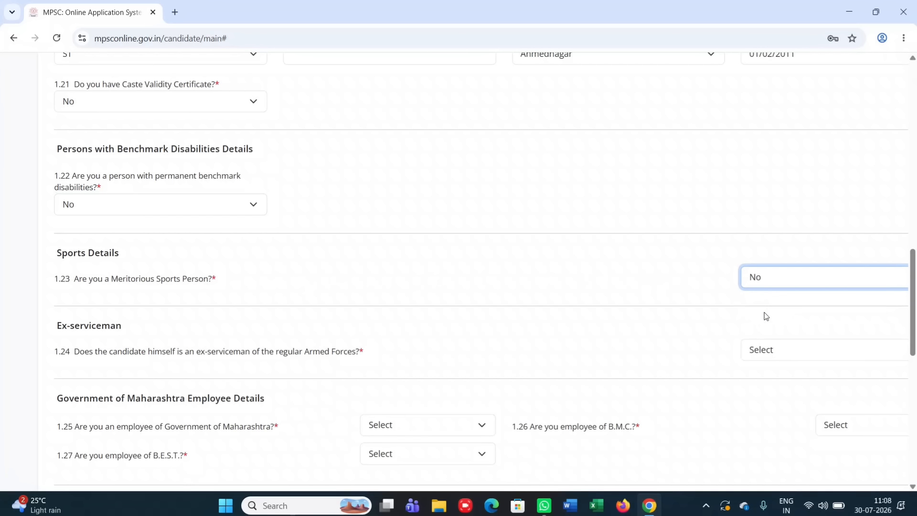
click(775, 349)
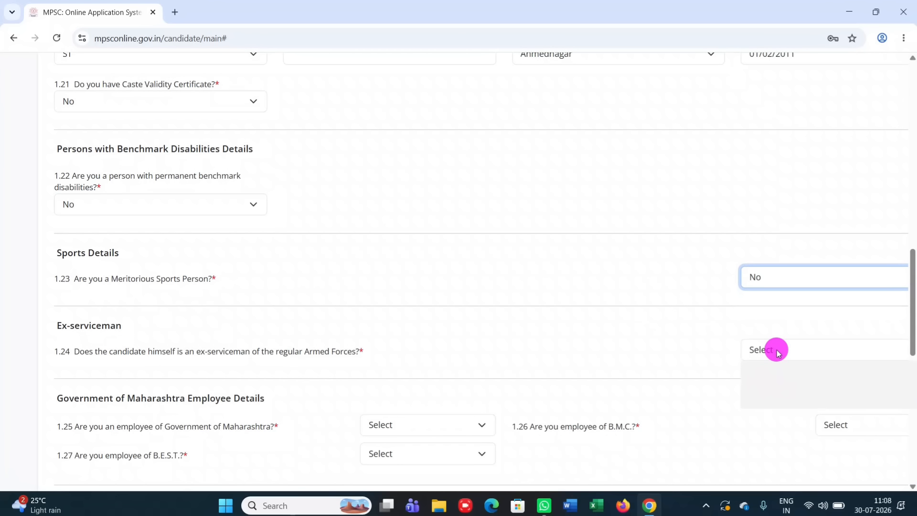
click(760, 387)
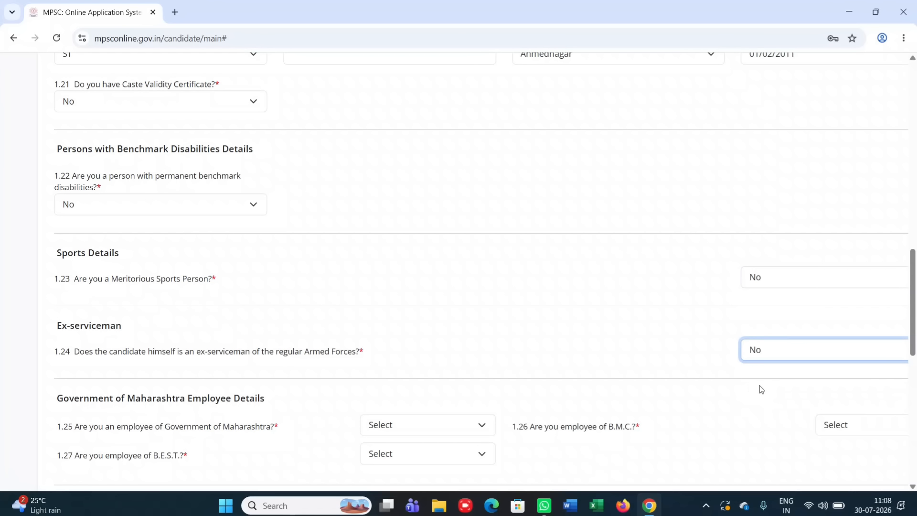
scroll(436, 365, down, 1)
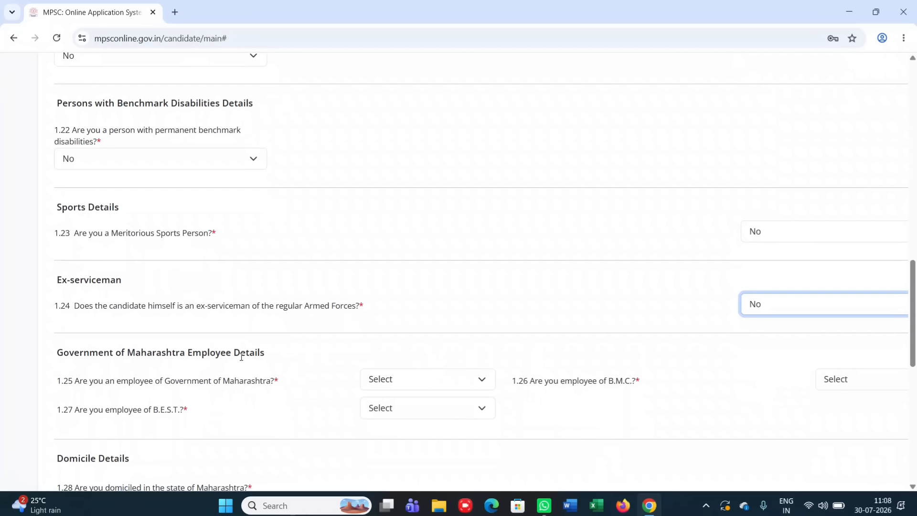
Answer No to Maharashtra government, B.M.C. and B.E.S.T. employment
click(374, 382)
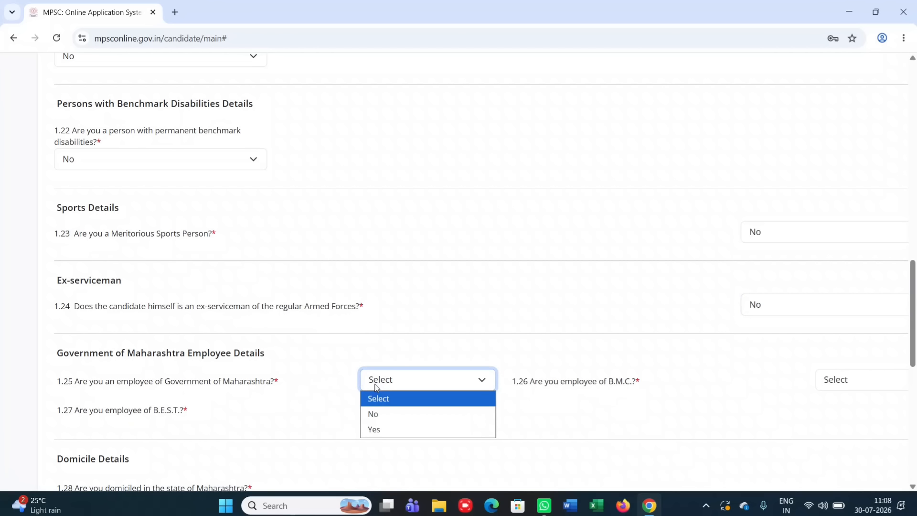
click(380, 414)
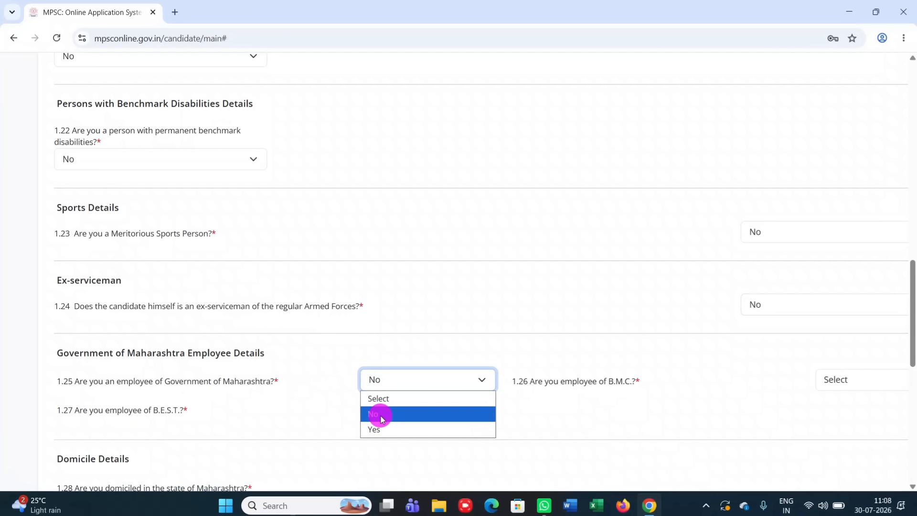
click(865, 378)
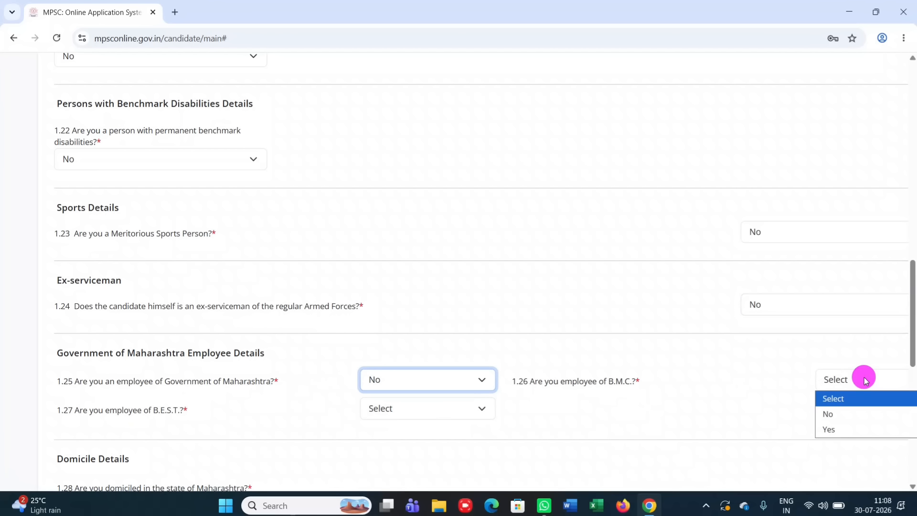
click(852, 417)
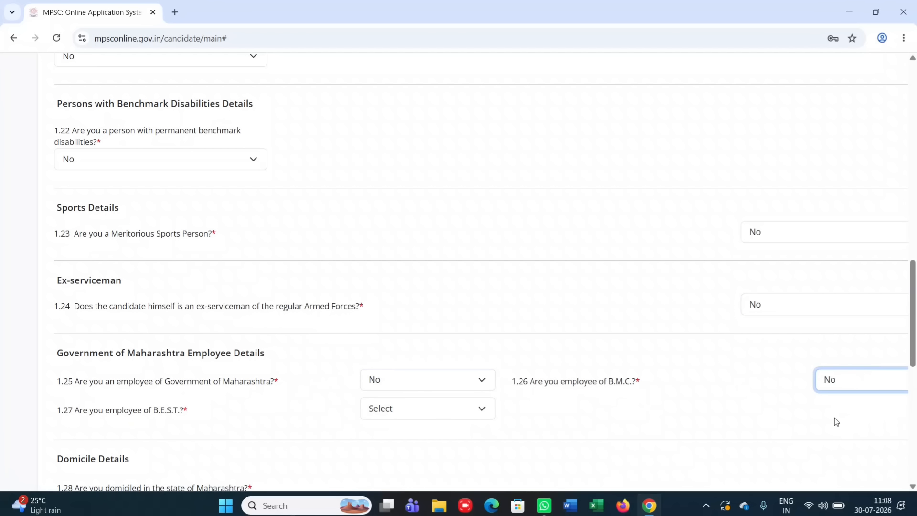
click(387, 410)
click(382, 441)
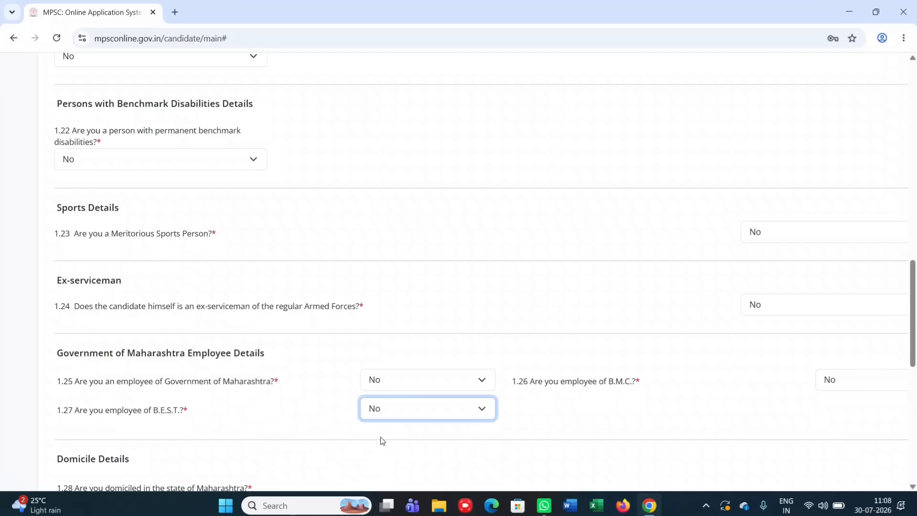
scroll(382, 440, down, 4)
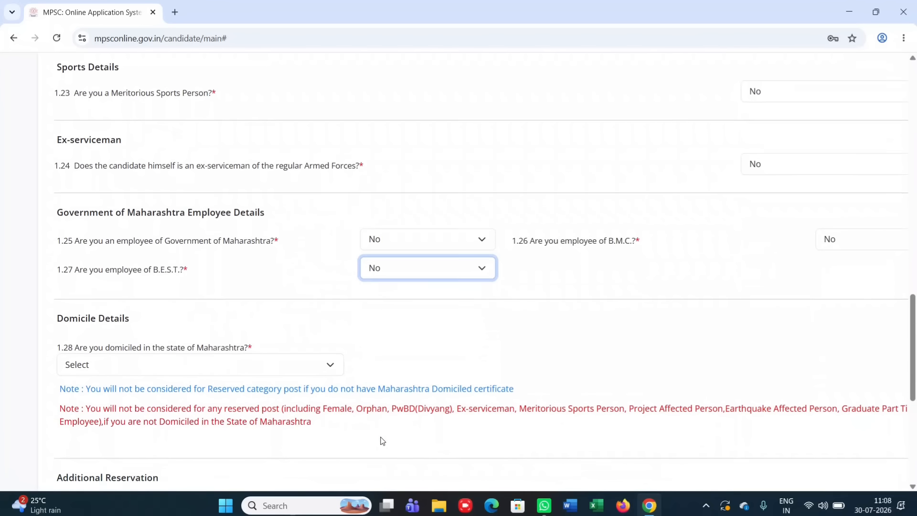
Answer Yes to Maharashtra domicile, certificate Available, issued in Ahmednagar
click(229, 301)
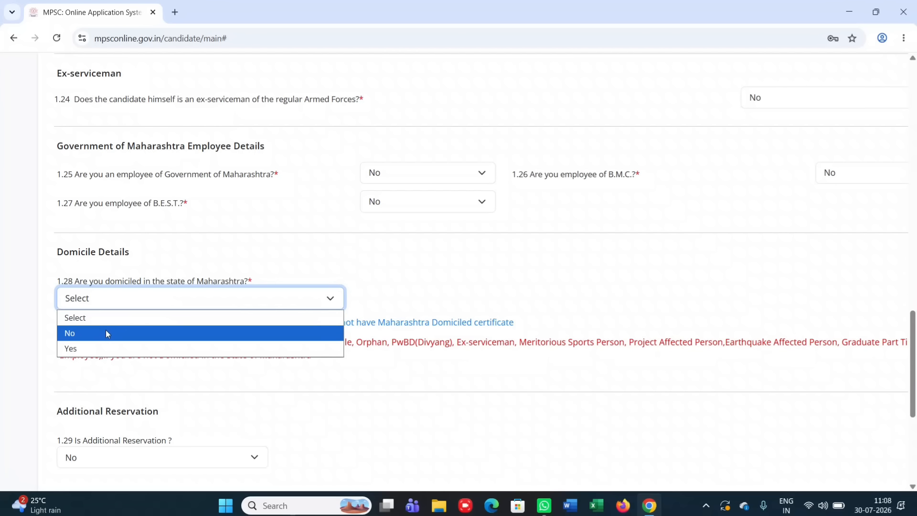
click(100, 348)
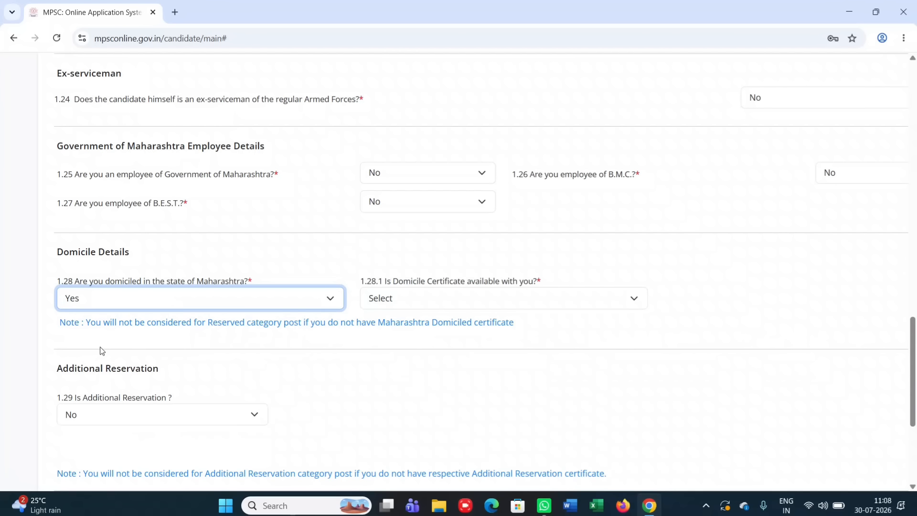
click(425, 305)
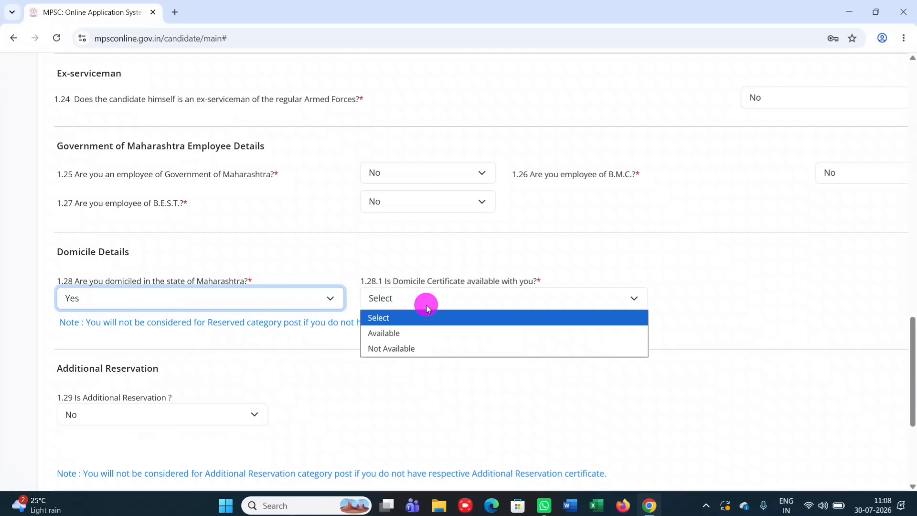
click(419, 333)
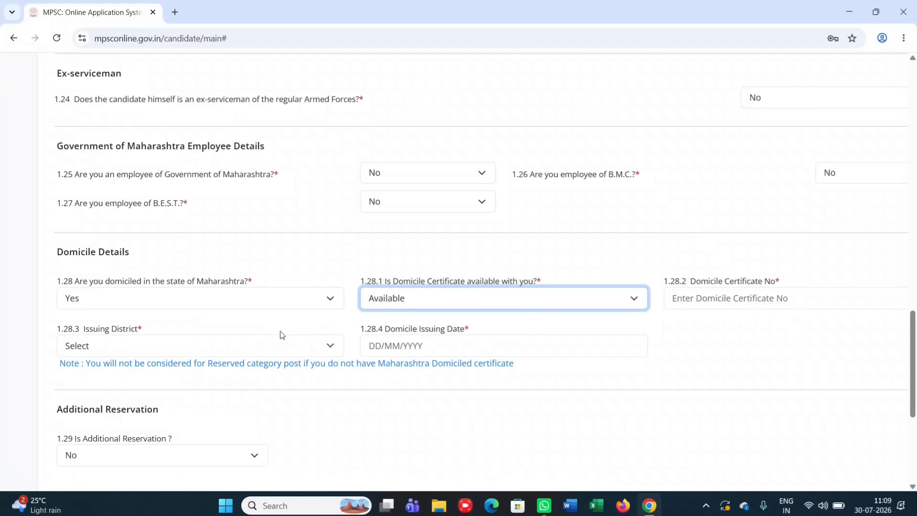
click(258, 347)
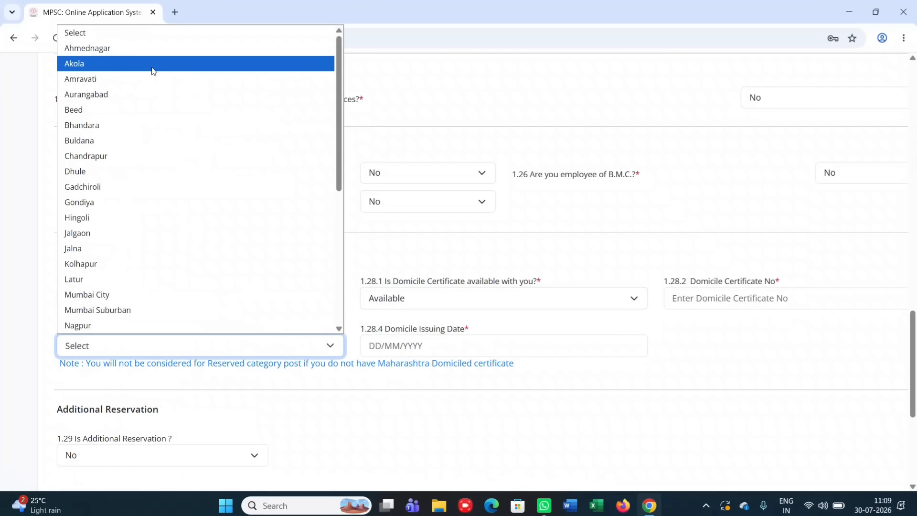
click(142, 49)
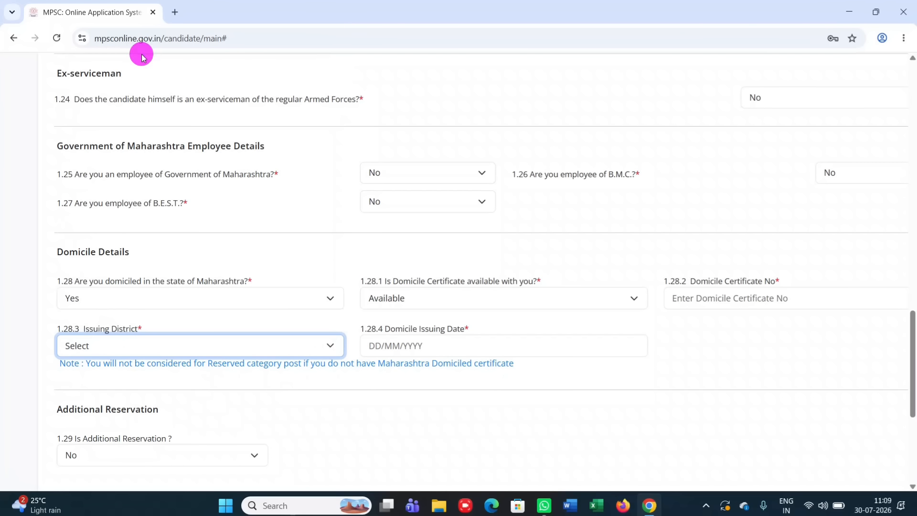
click(471, 341)
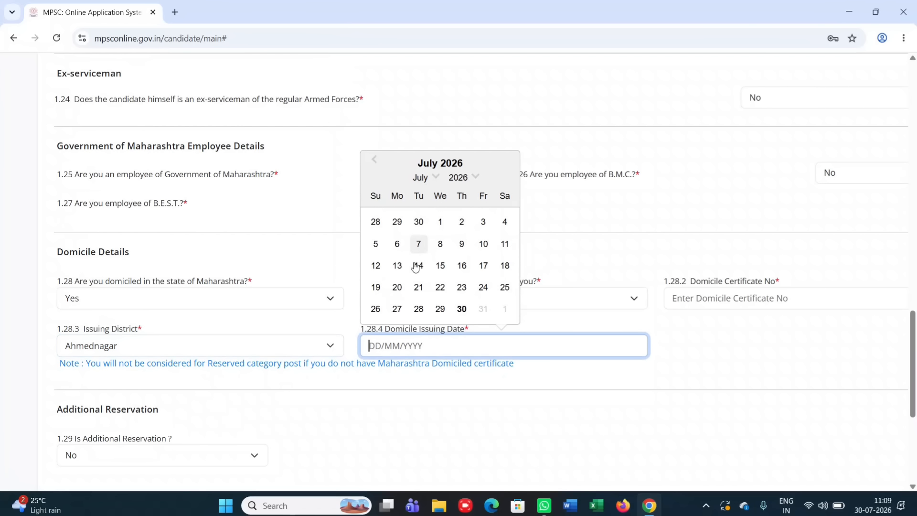
scroll(356, 394, down, 3)
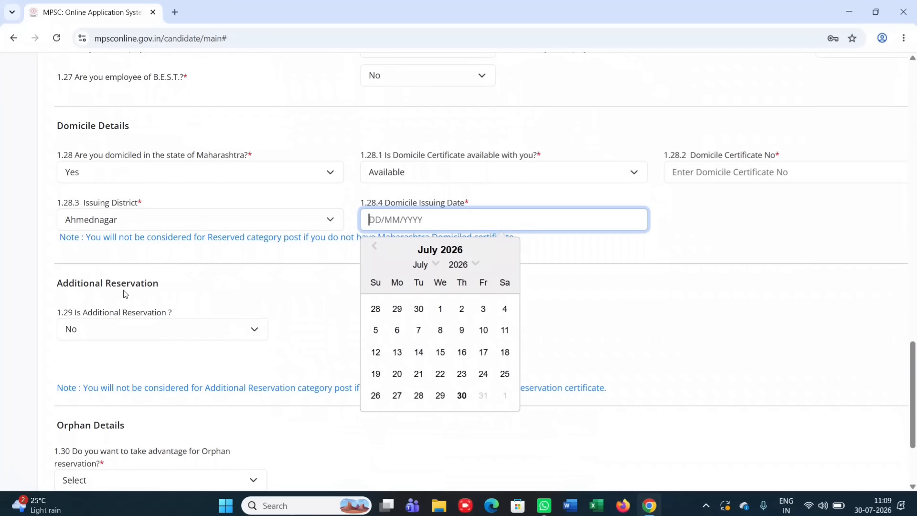
Set additional reservation to No after briefly switching it to Yes
click(226, 333)
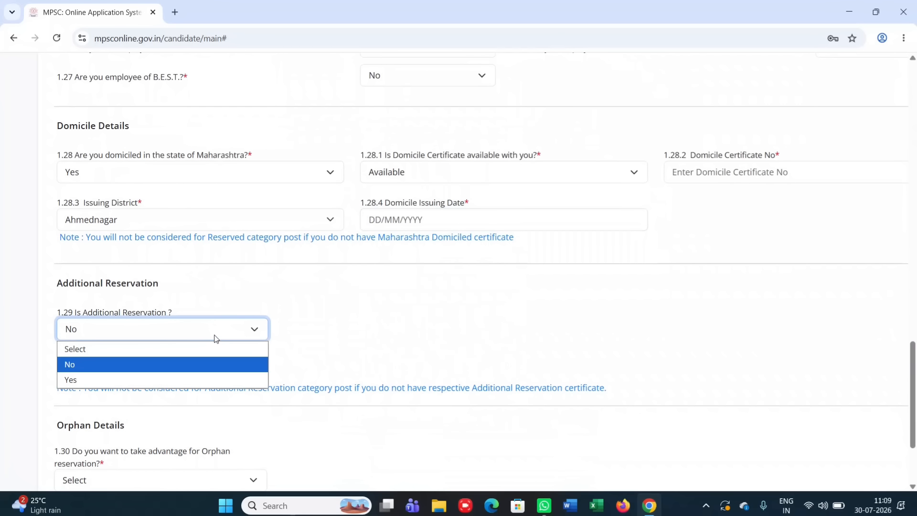
click(167, 367)
scroll(241, 253, down, 2)
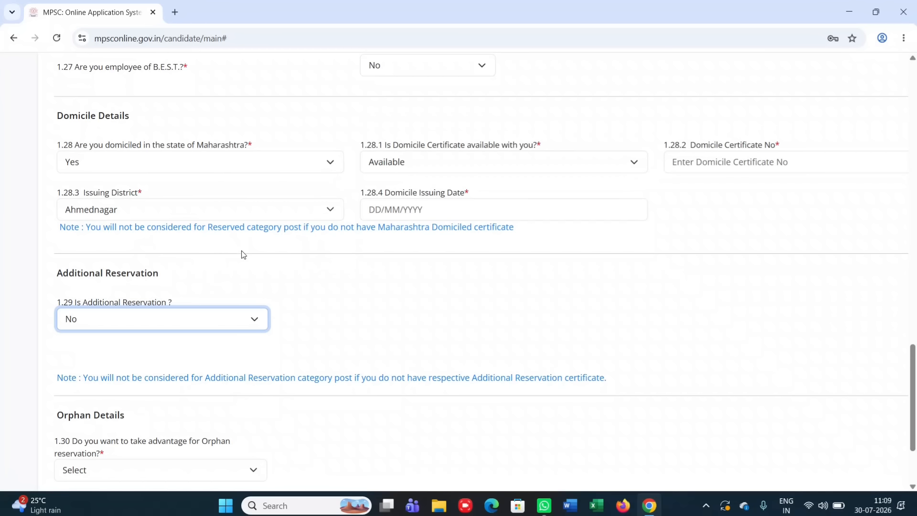
click(184, 242)
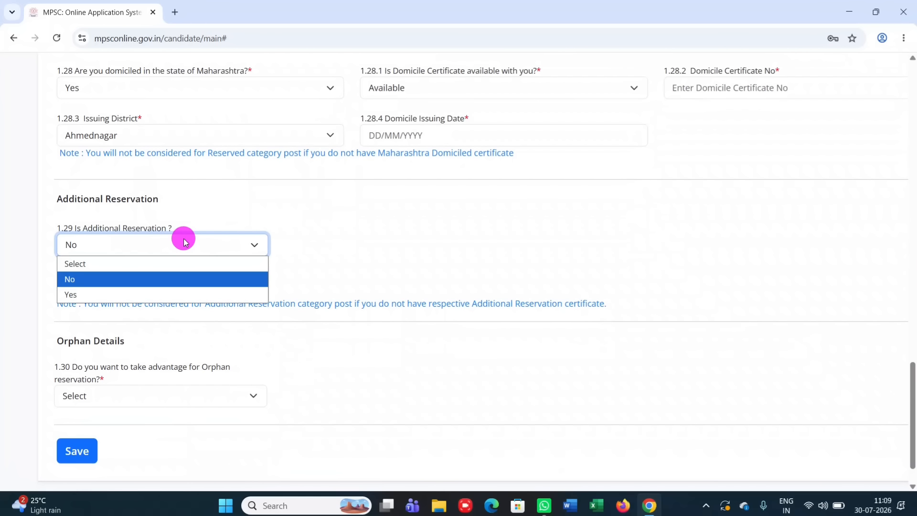
click(127, 293)
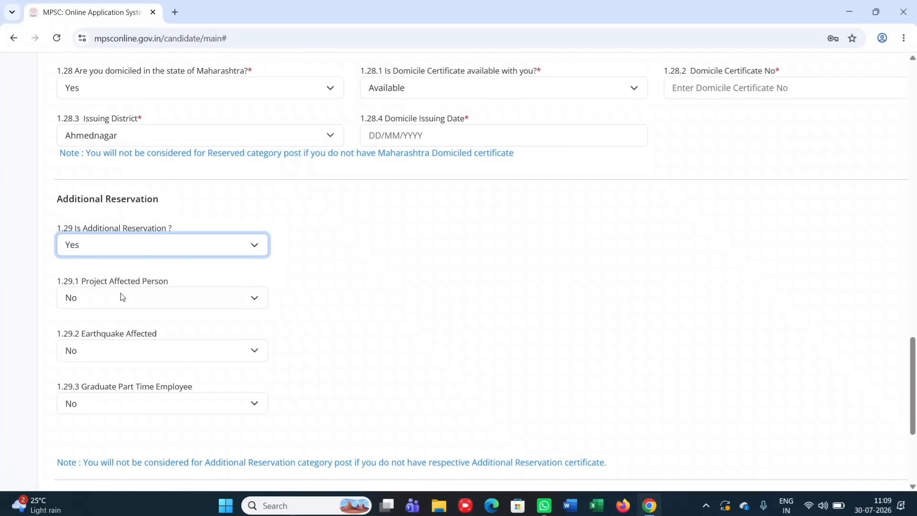
click(171, 246)
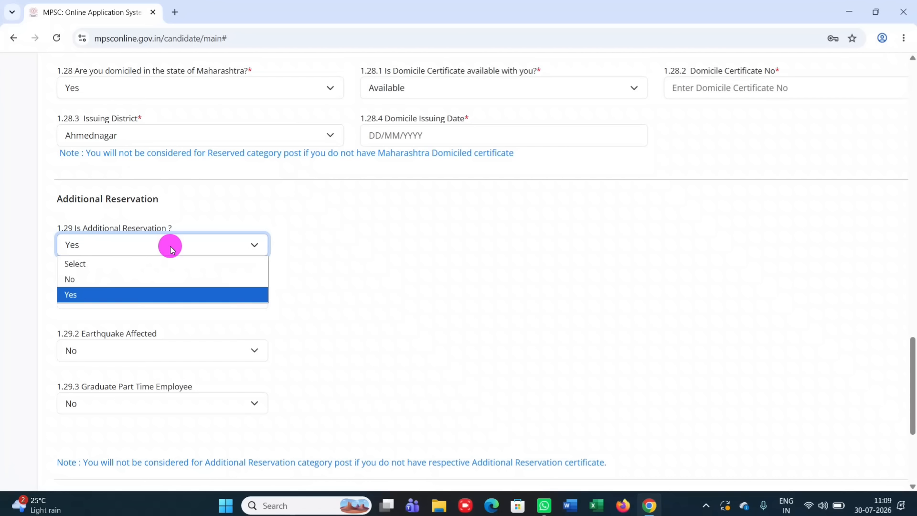
click(132, 286)
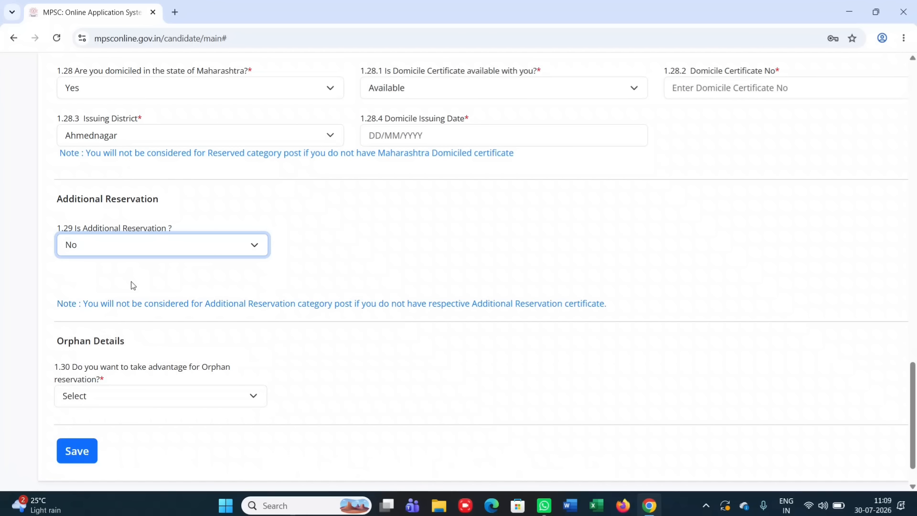
Set orphan reservation to No, correcting an accidental Yes
click(176, 393)
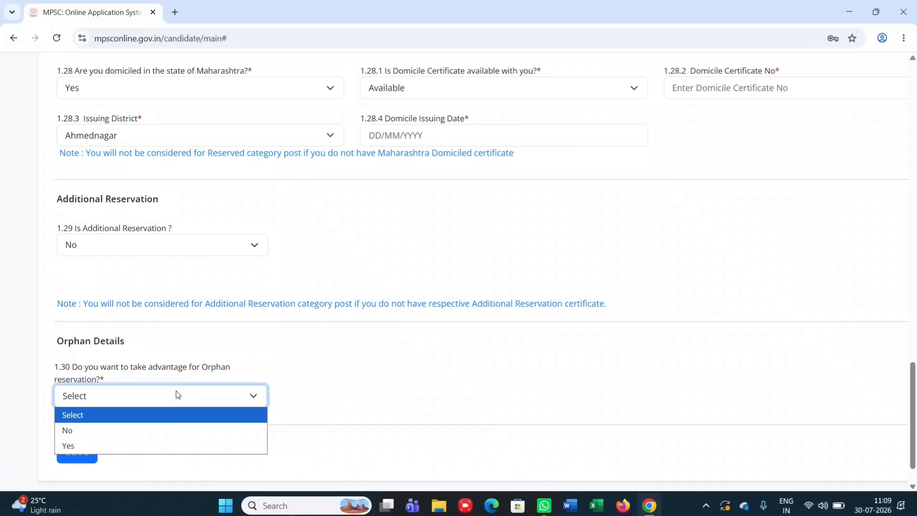
click(107, 444)
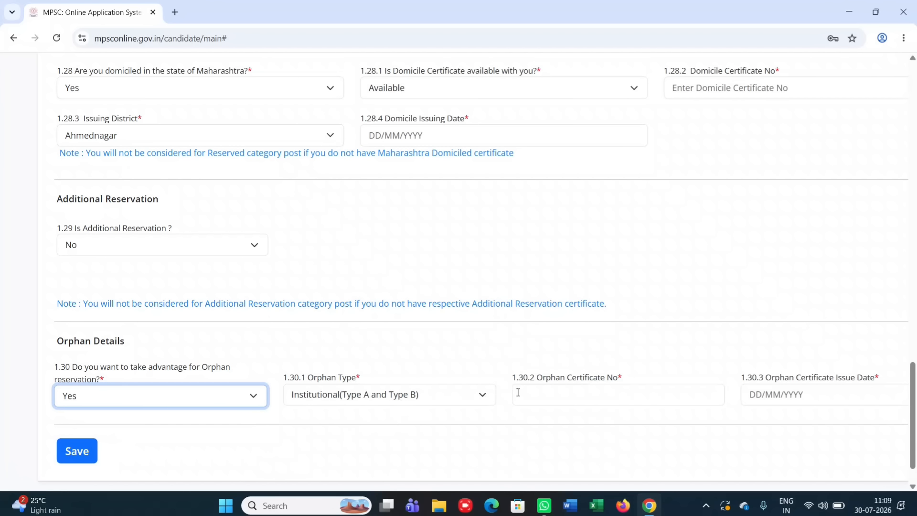
click(234, 399)
click(139, 429)
scroll(139, 432, down, 1)
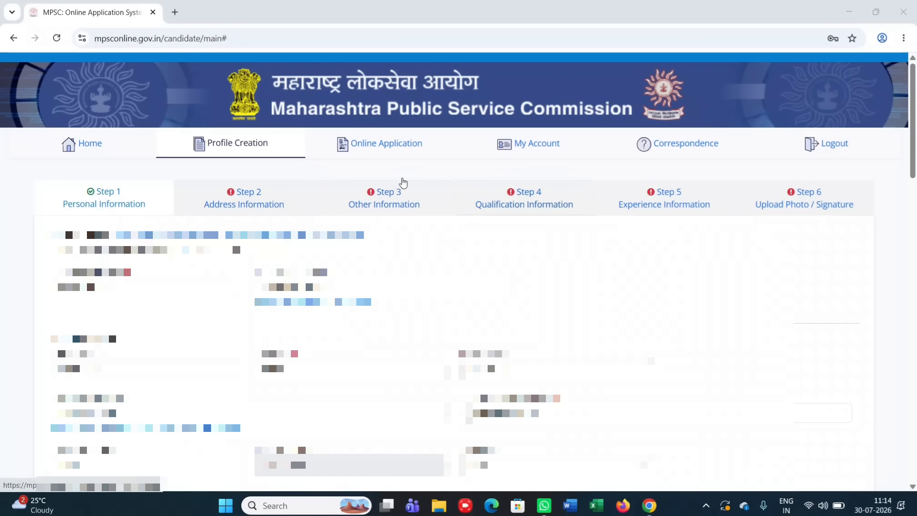
Go to Address Information and set permanent state MAHARASHTRA, district Ahmednagar
click(245, 198)
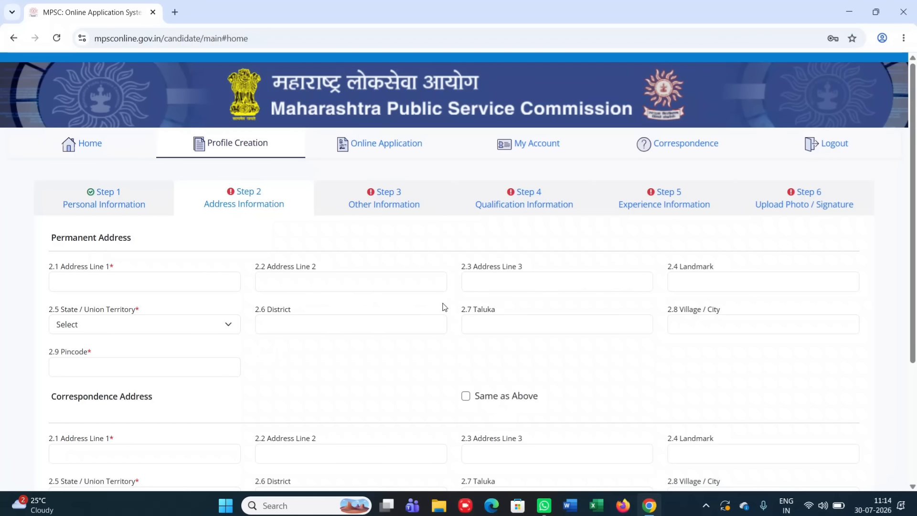
click(162, 331)
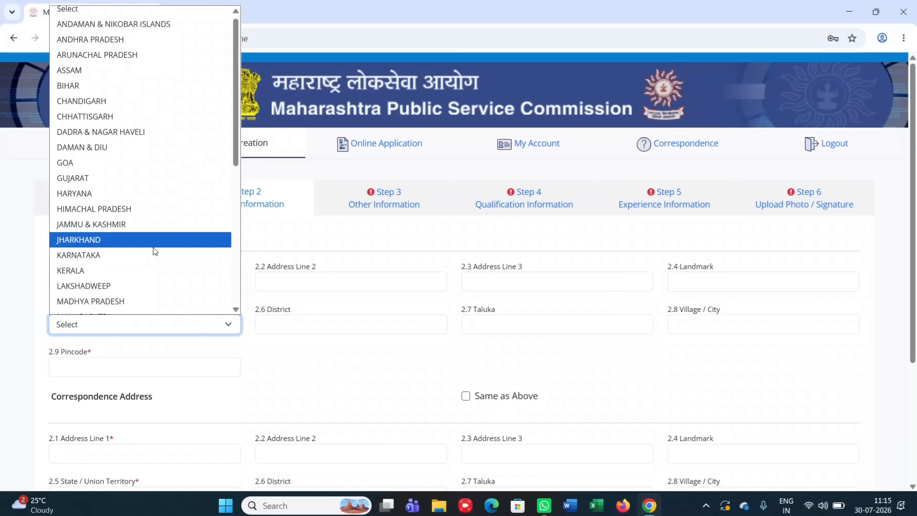
scroll(139, 246, down, 2)
click(124, 254)
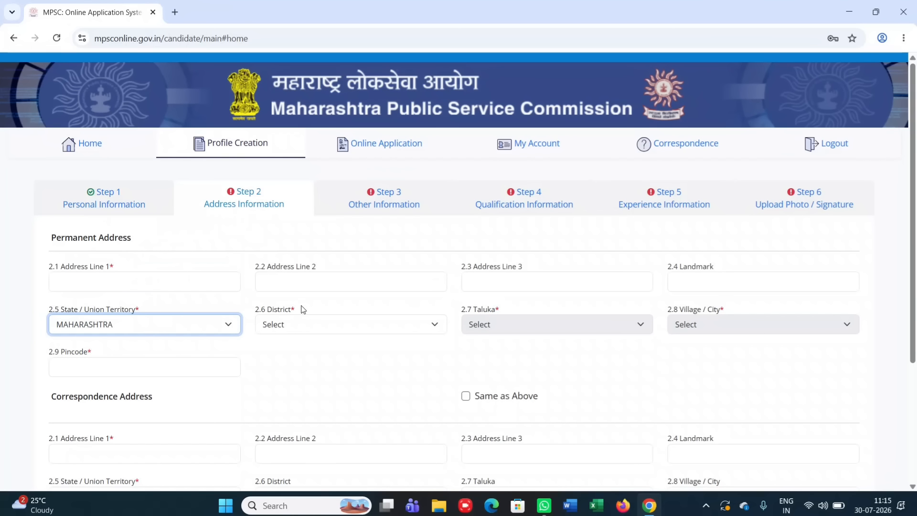
click(308, 328)
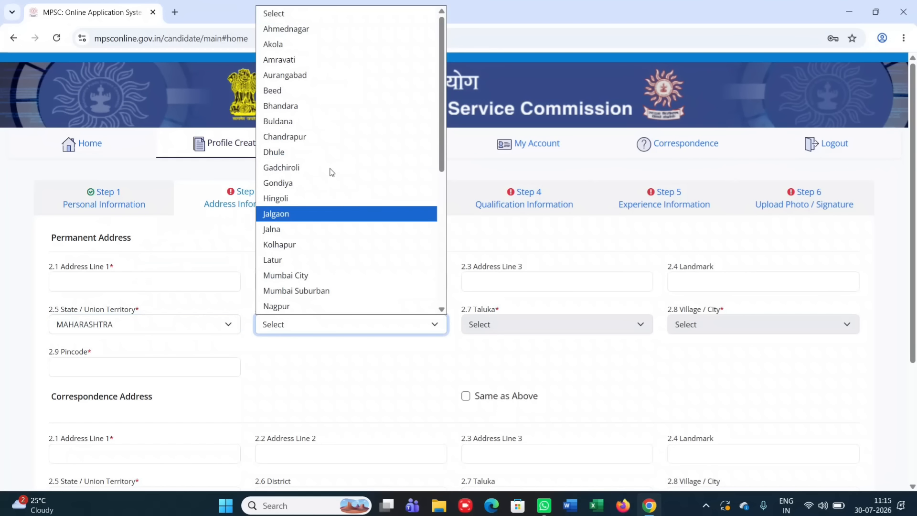
click(316, 29)
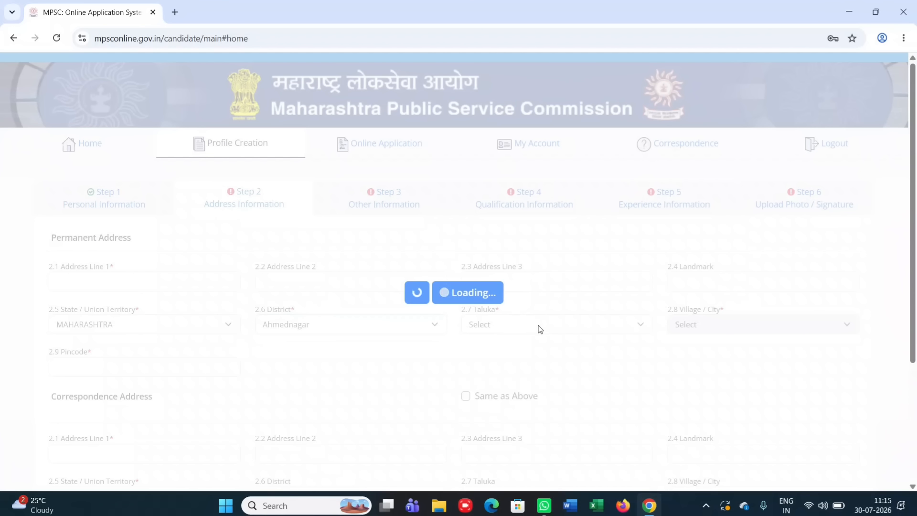
Choose taluka Akola and village Chinchavane, then save the permanent address
click(540, 326)
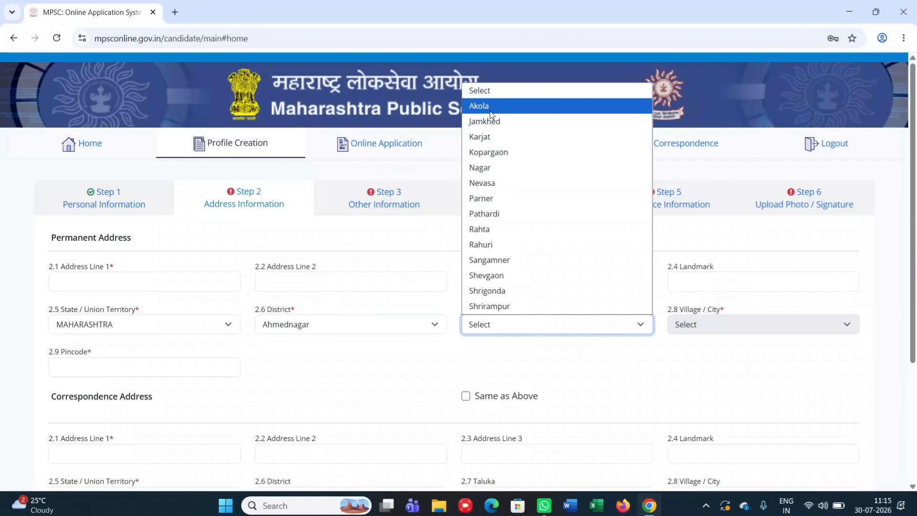
click(487, 105)
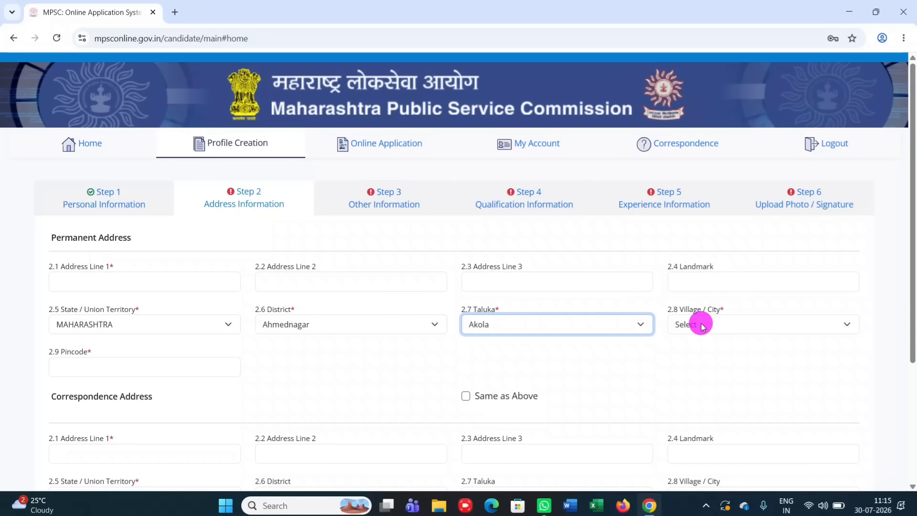
click(702, 326)
scroll(683, 210, down, 4)
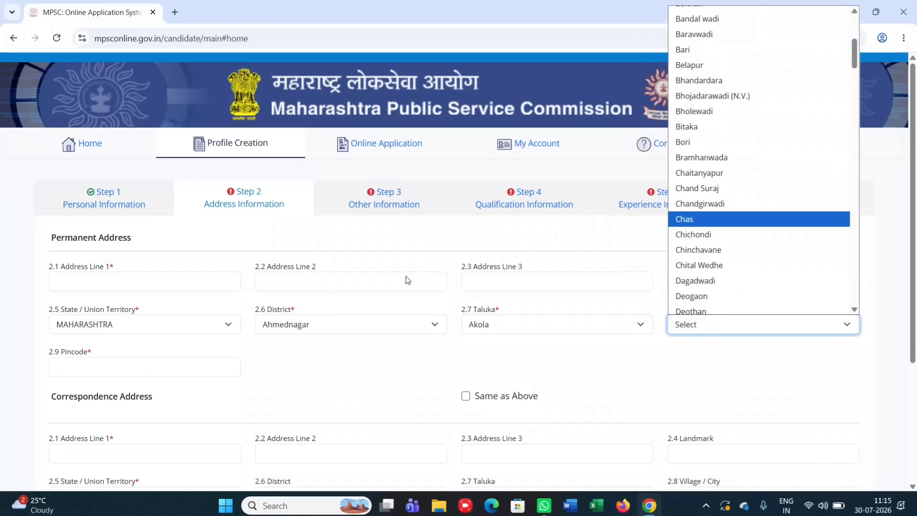
click(752, 249)
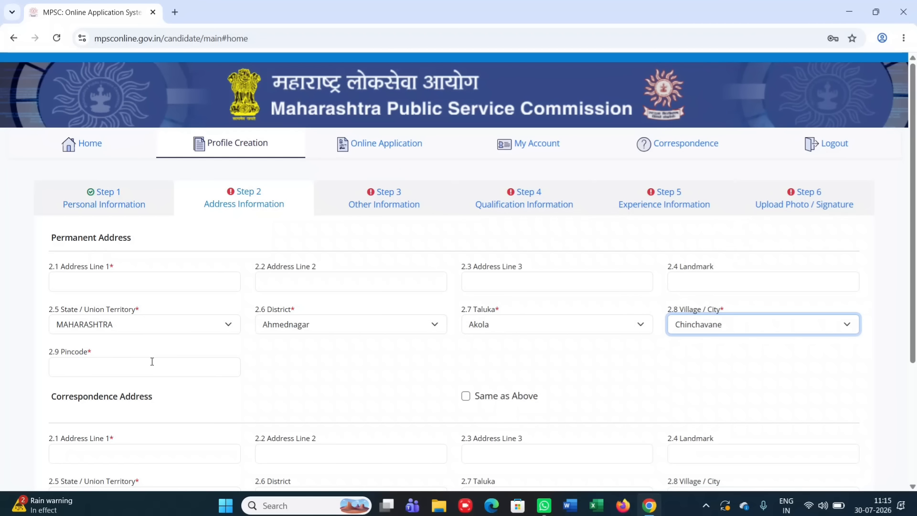
scroll(379, 365, down, 1)
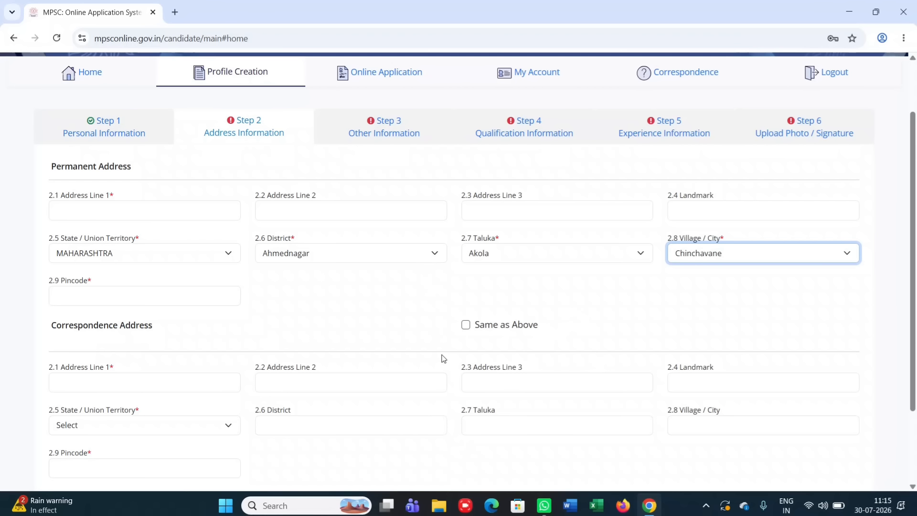
scroll(443, 359, down, 2)
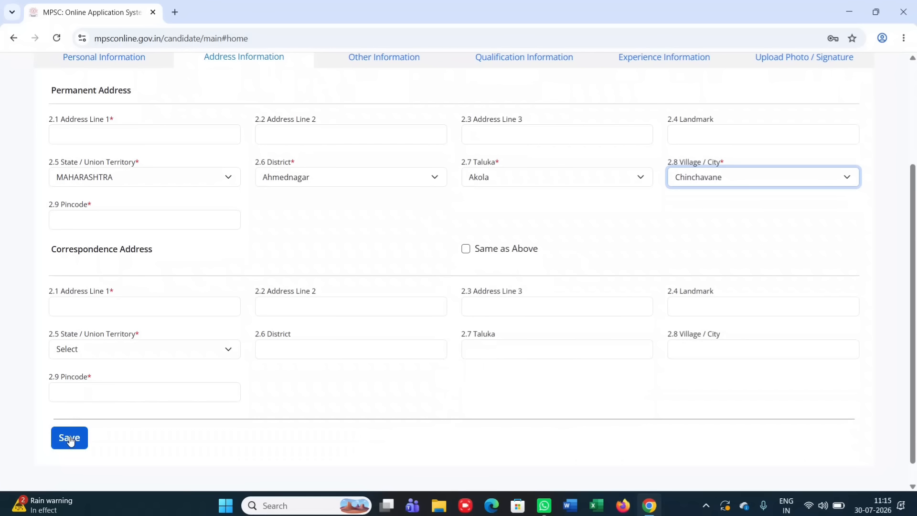
click(409, 18)
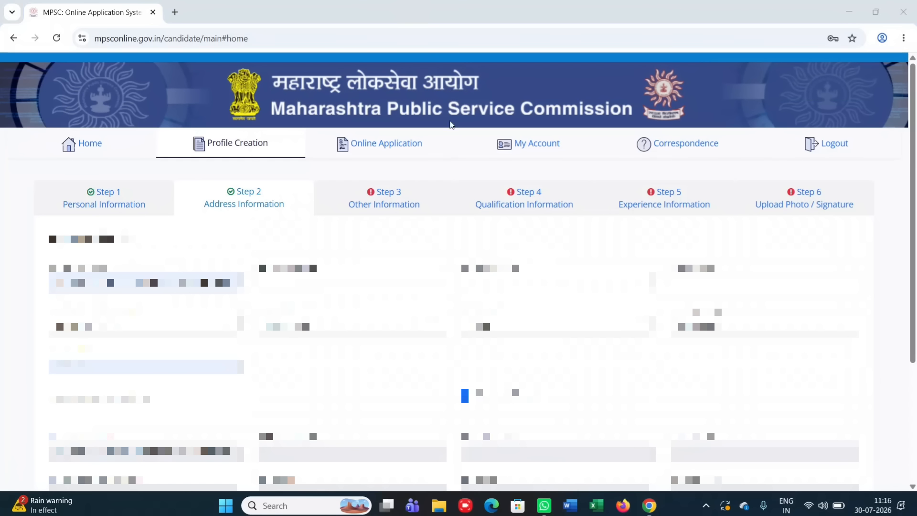
On Other Information, answer No to the pending prosecution, government disciplinary action and blacklisting questions
click(385, 195)
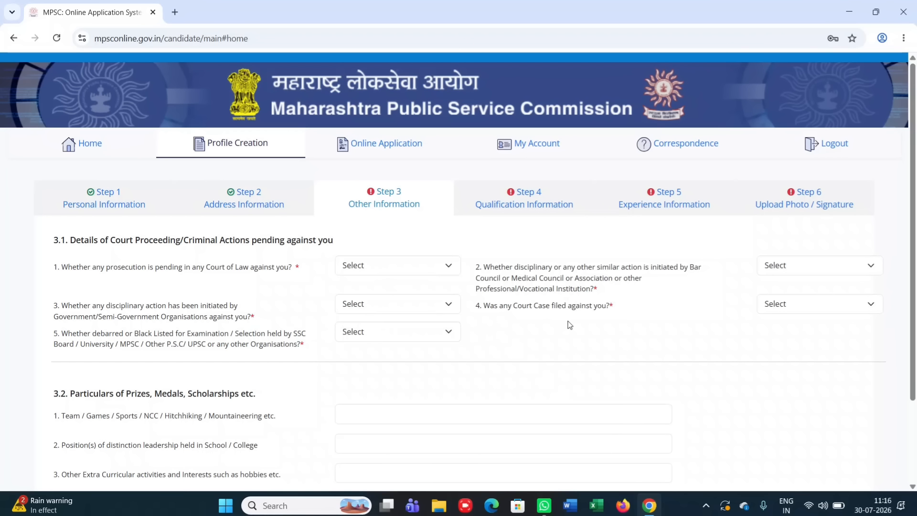
click(437, 261)
click(380, 315)
click(393, 305)
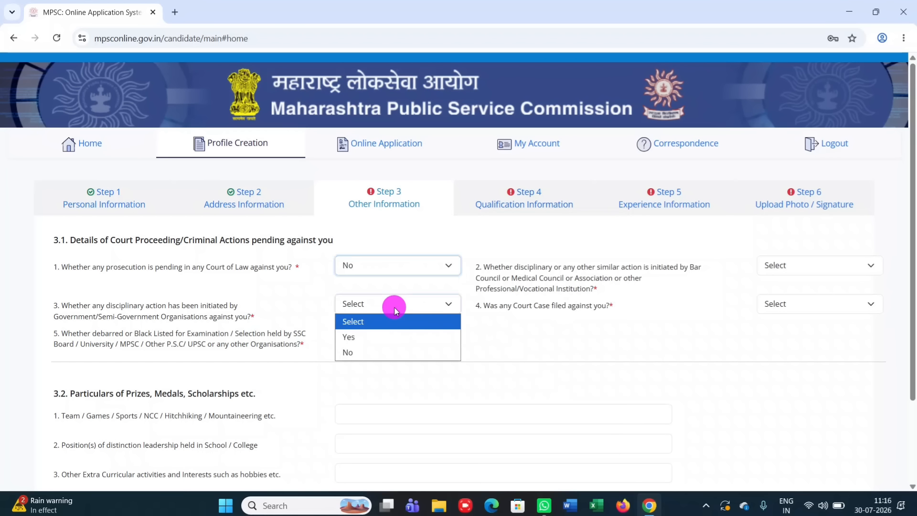
click(355, 354)
click(382, 330)
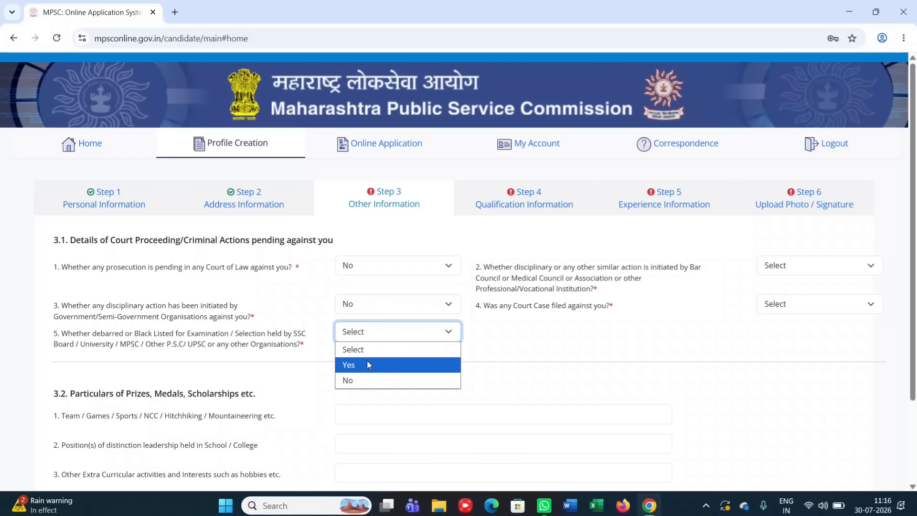
click(366, 379)
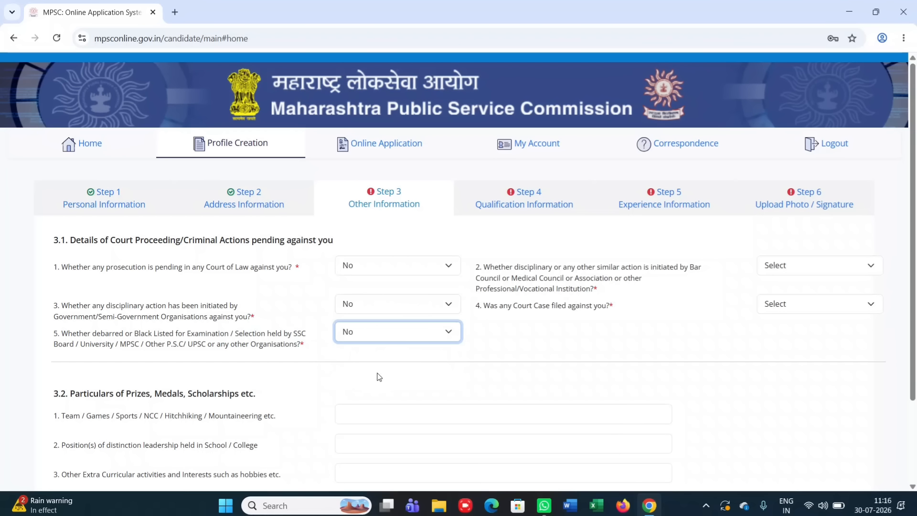
Answer No to the professional body disciplinary and court case questions, then save
click(786, 264)
click(774, 312)
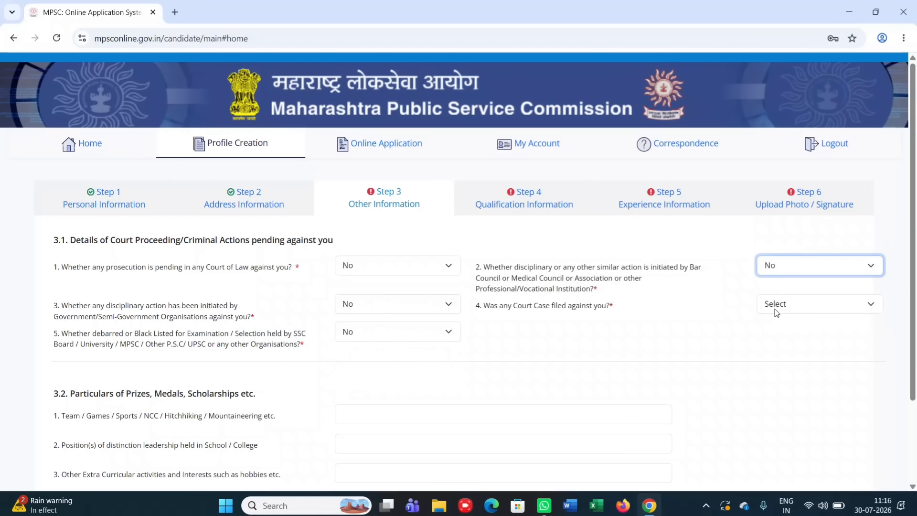
click(775, 304)
click(772, 352)
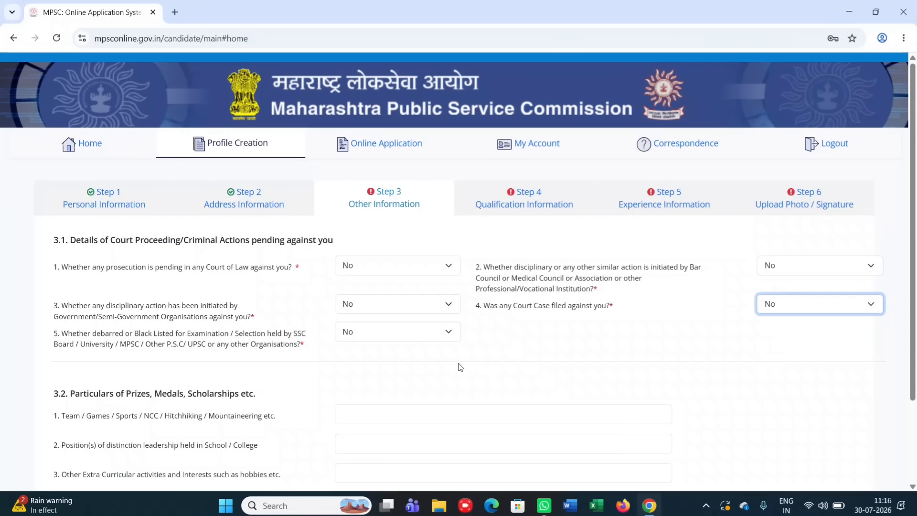
scroll(459, 367, down, 2)
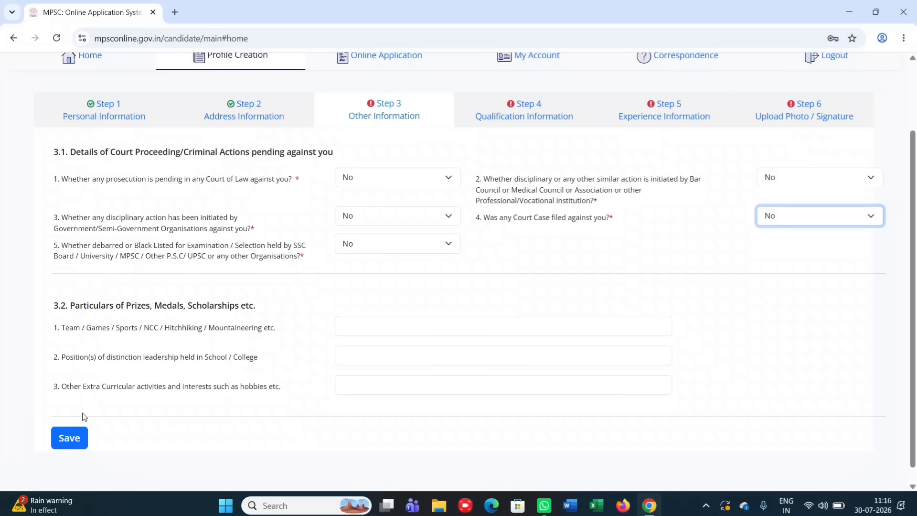
click(75, 437)
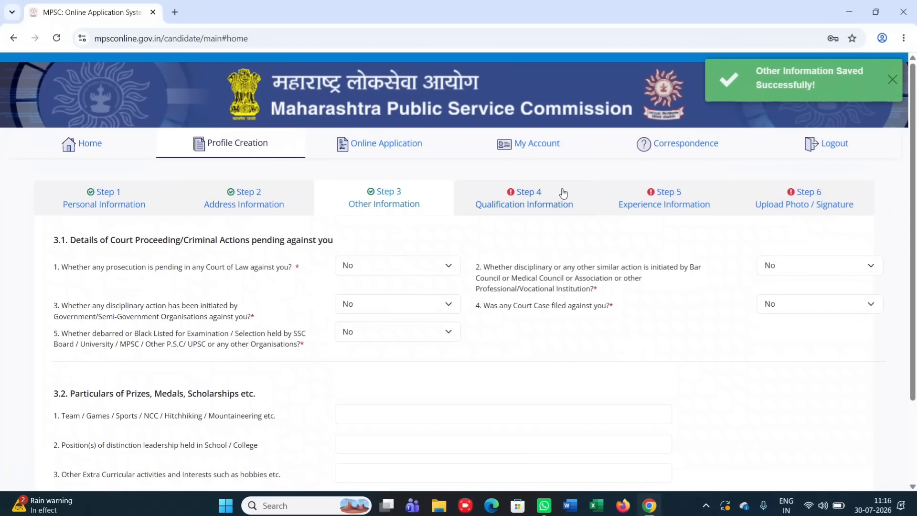
On the Qualification Information step, set the new entry's Qualification Type to SSC
click(528, 193)
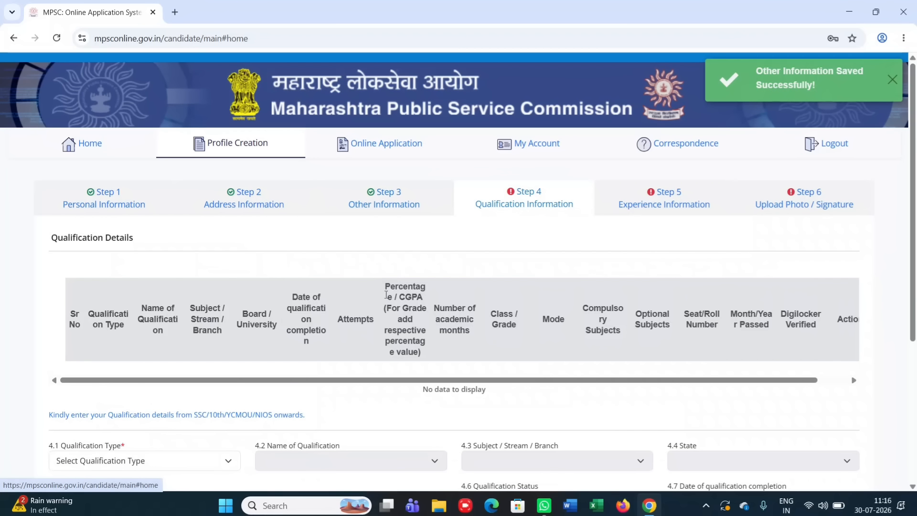
scroll(367, 337, down, 2)
scroll(368, 338, down, 2)
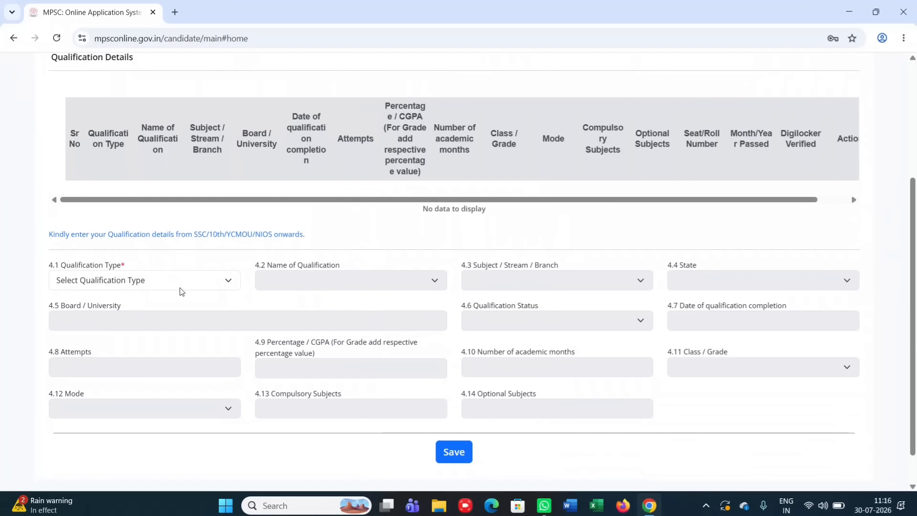
click(162, 280)
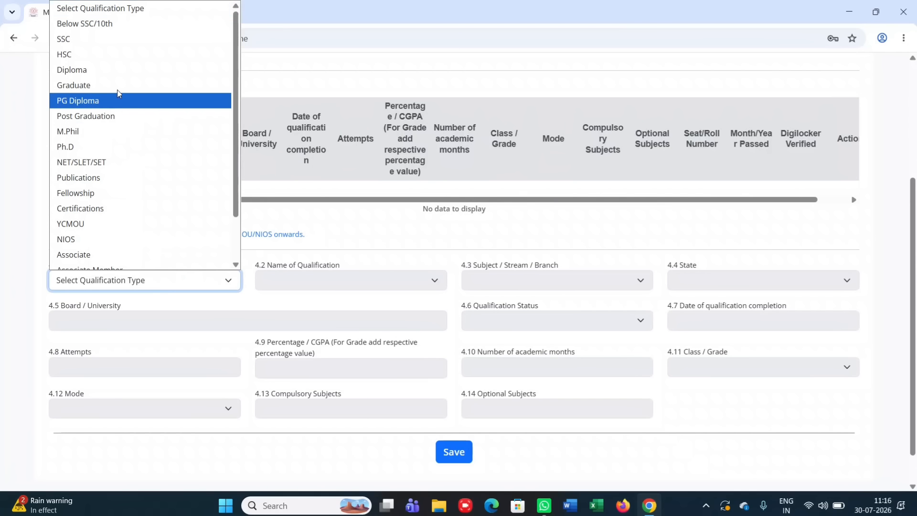
click(101, 45)
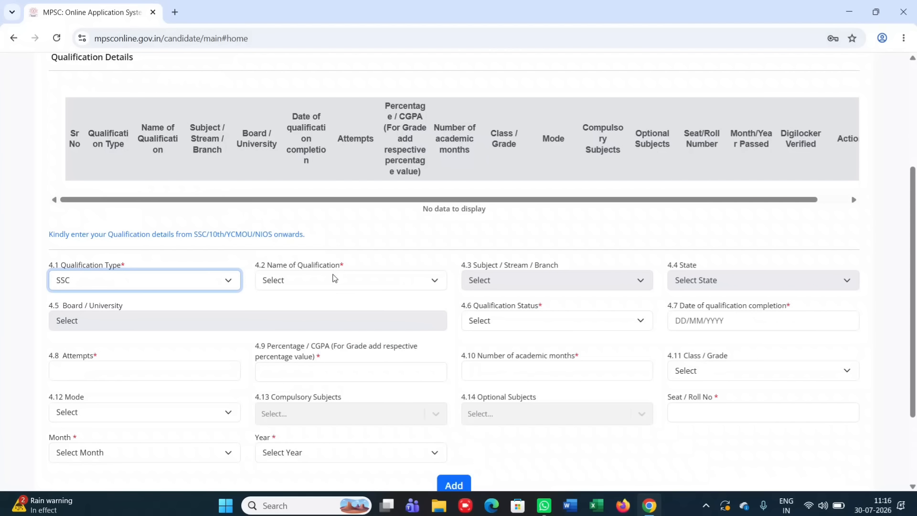
Set the qualification name to SSC and the state to MAHARASHTRA
click(334, 278)
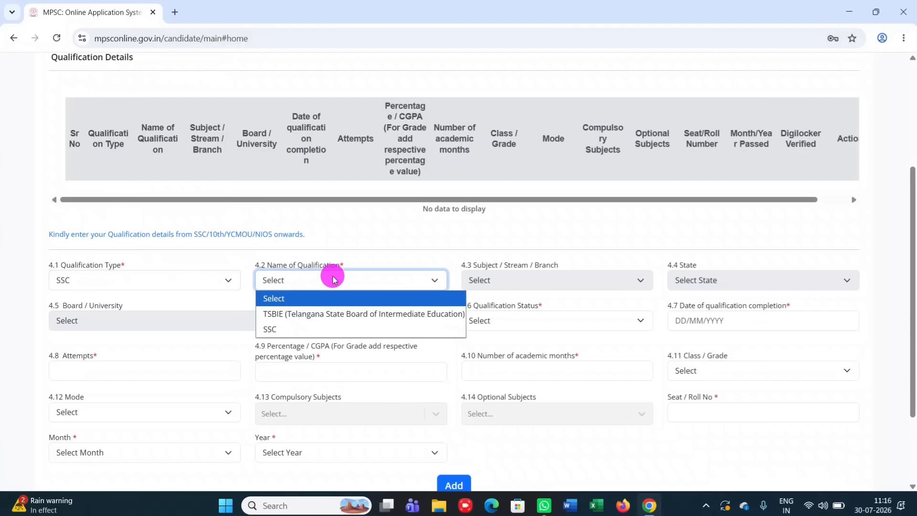
click(307, 330)
click(515, 279)
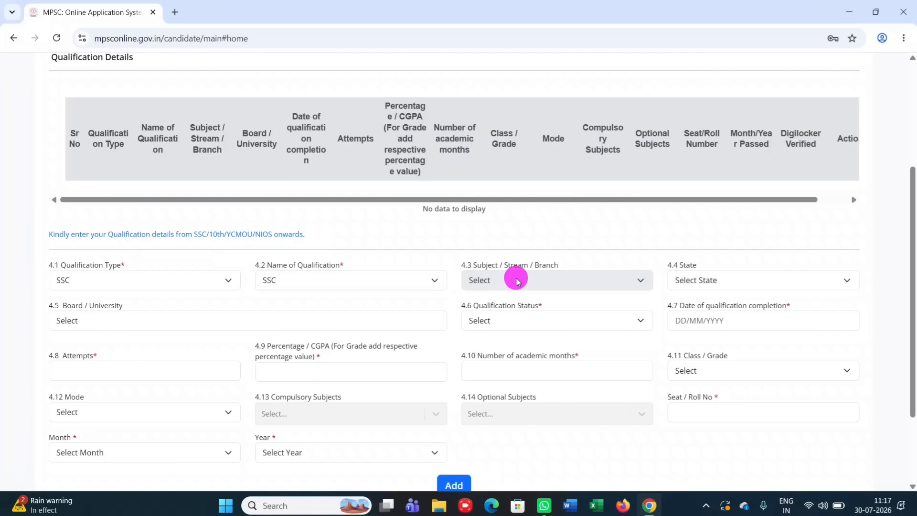
click(720, 280)
scroll(705, 181, down, 1)
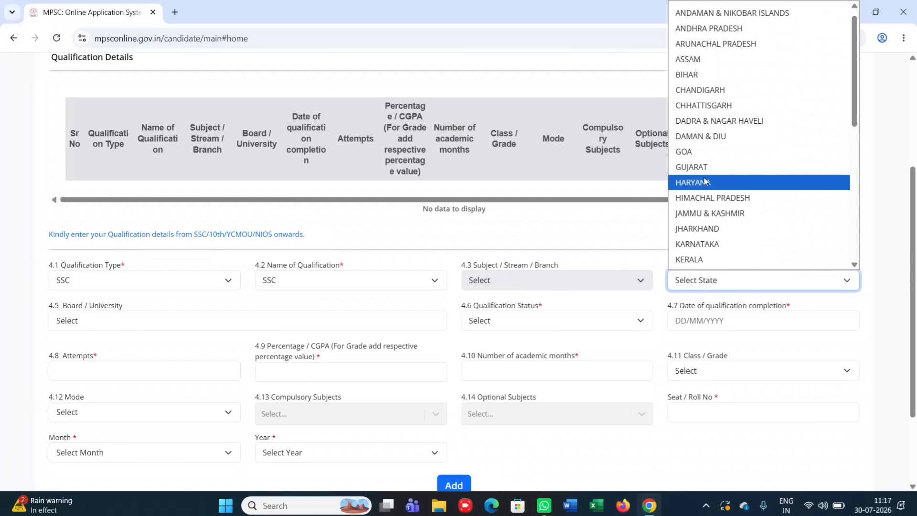
scroll(705, 181, down, 4)
click(702, 106)
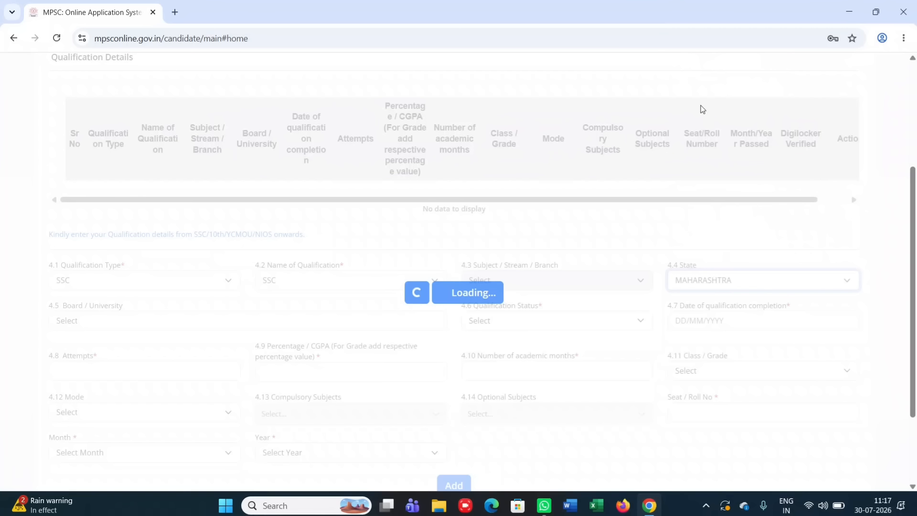
Set the board to State Board and the status to Passed, leaving the completion date blank
click(193, 327)
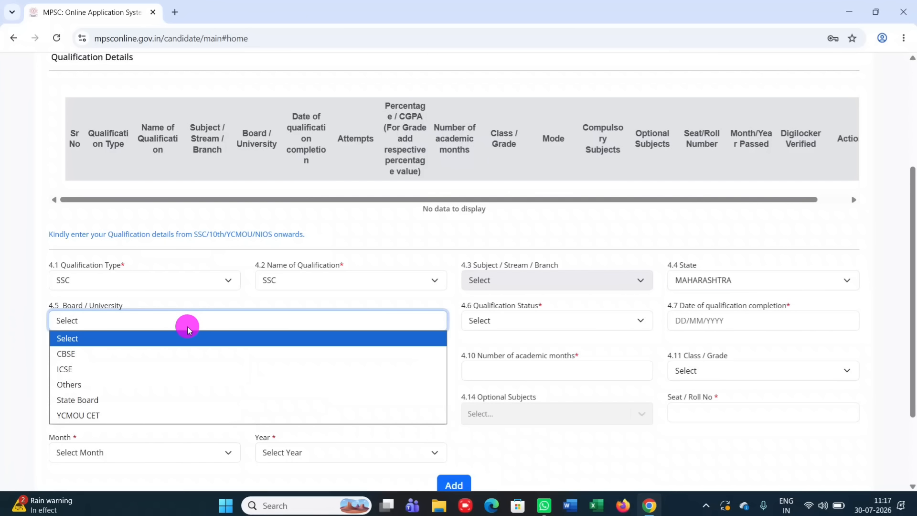
click(114, 401)
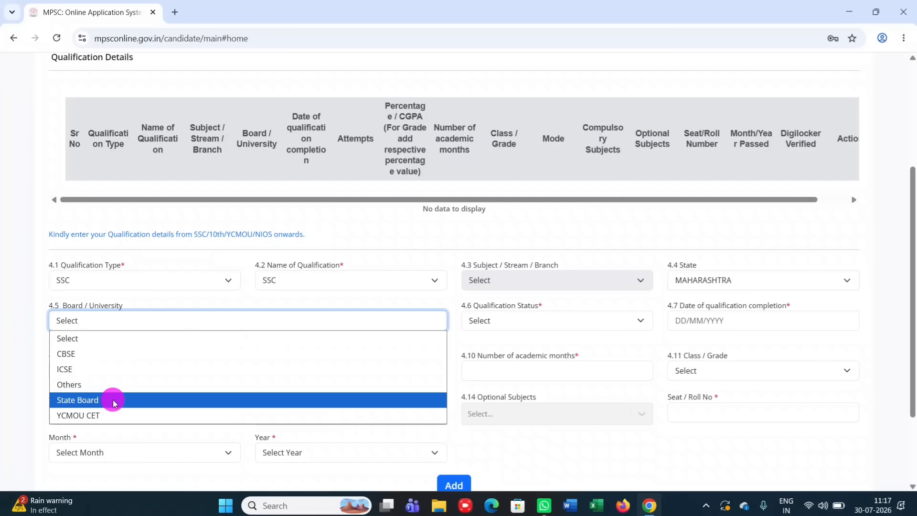
click(516, 322)
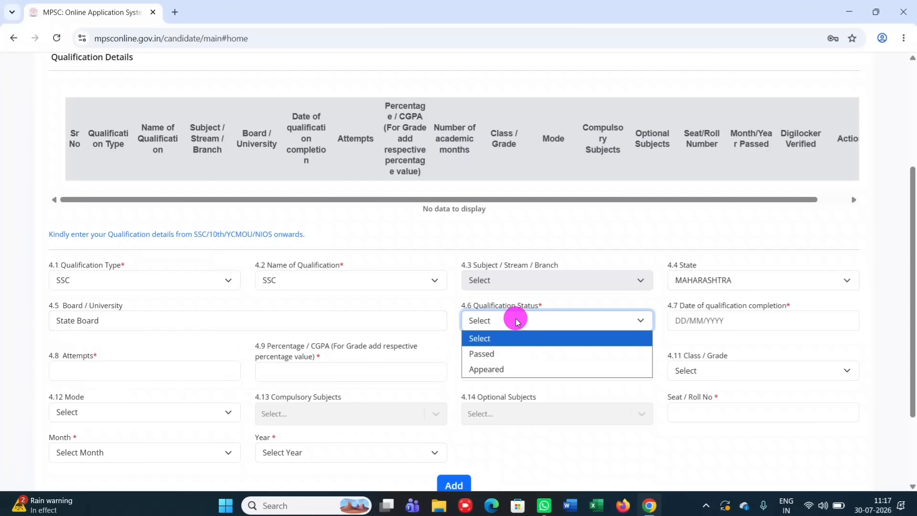
click(502, 356)
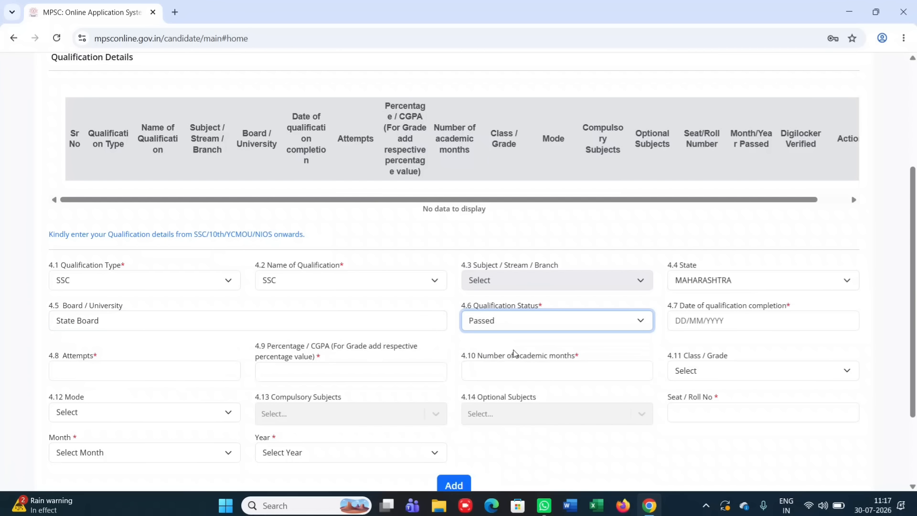
click(722, 320)
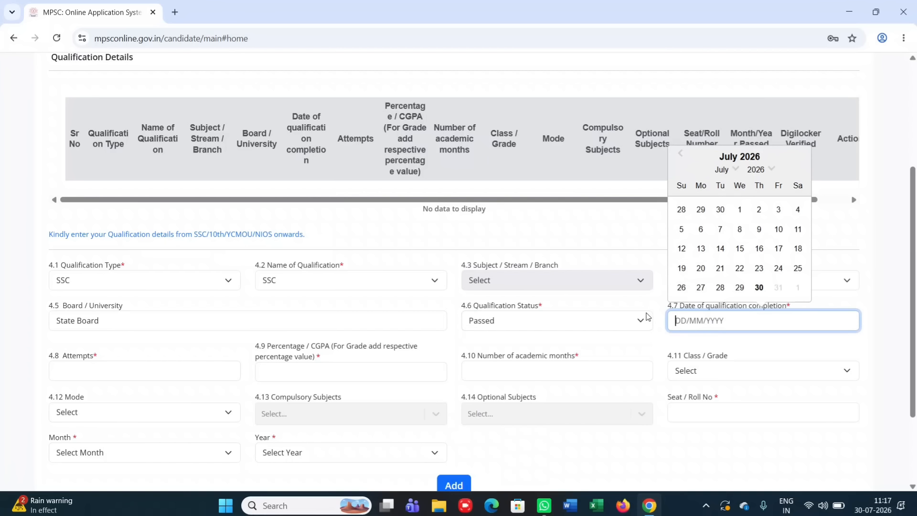
click(763, 170)
click(613, 338)
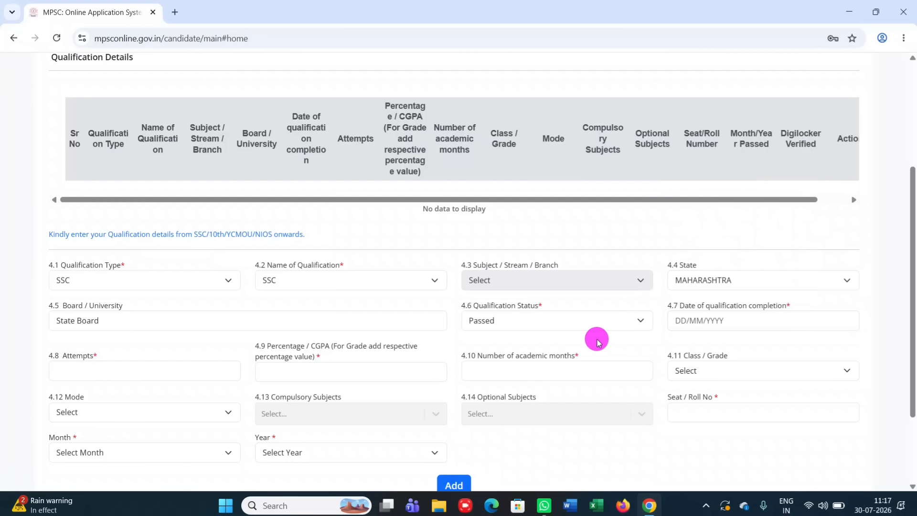
click(146, 370)
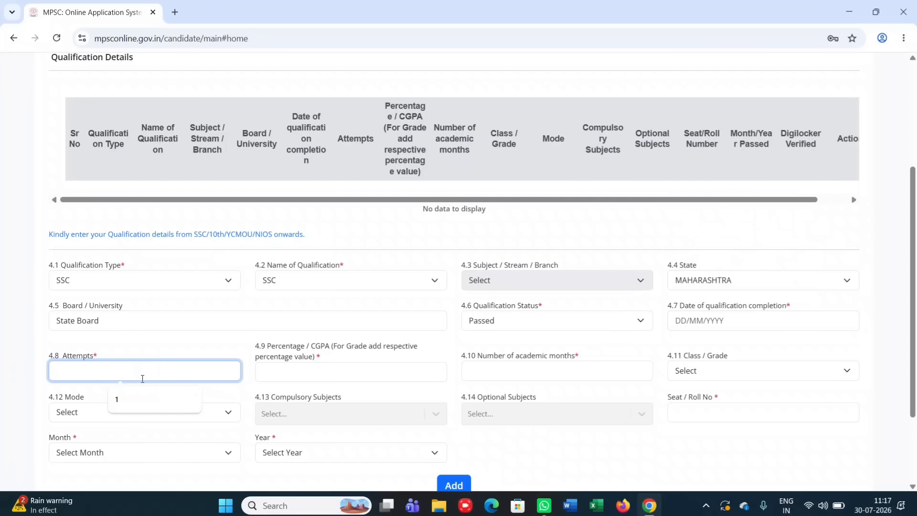
Enter 1 attempt, 57.05 percentage and 12 academic months for the SSC entry
click(127, 399)
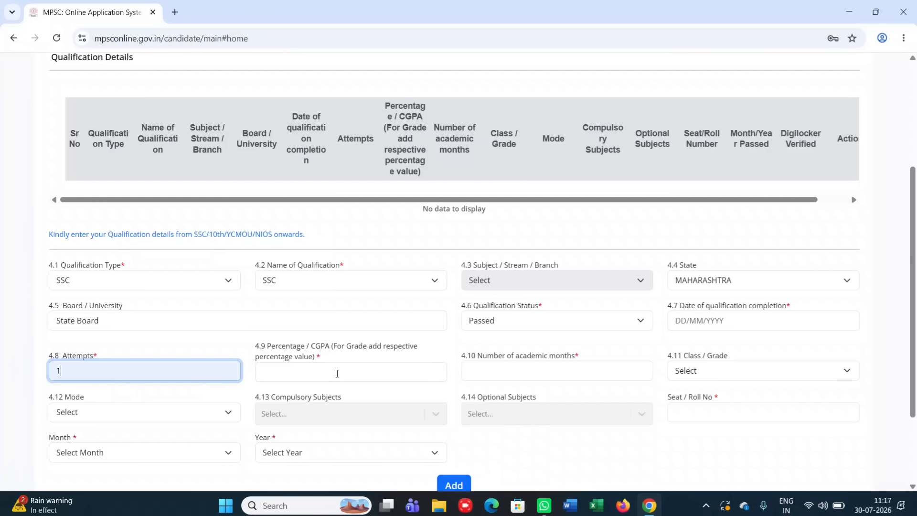
click(337, 372)
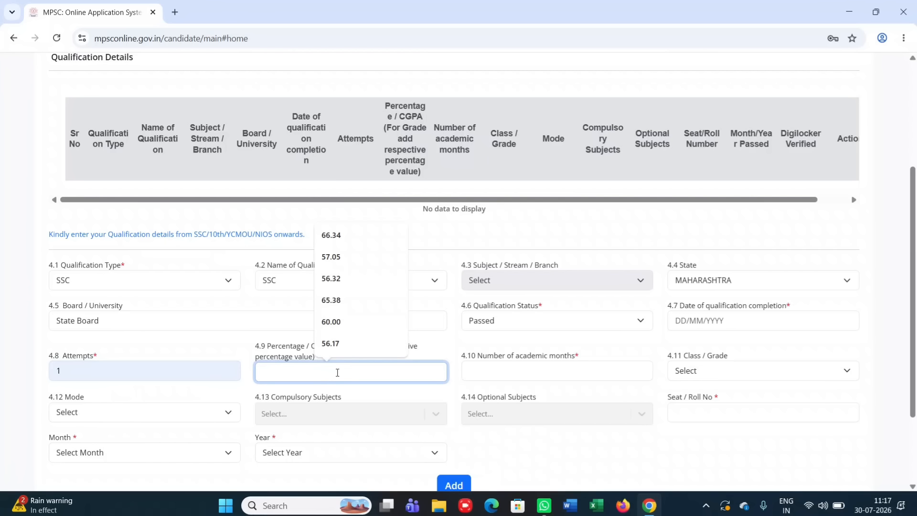
click(333, 257)
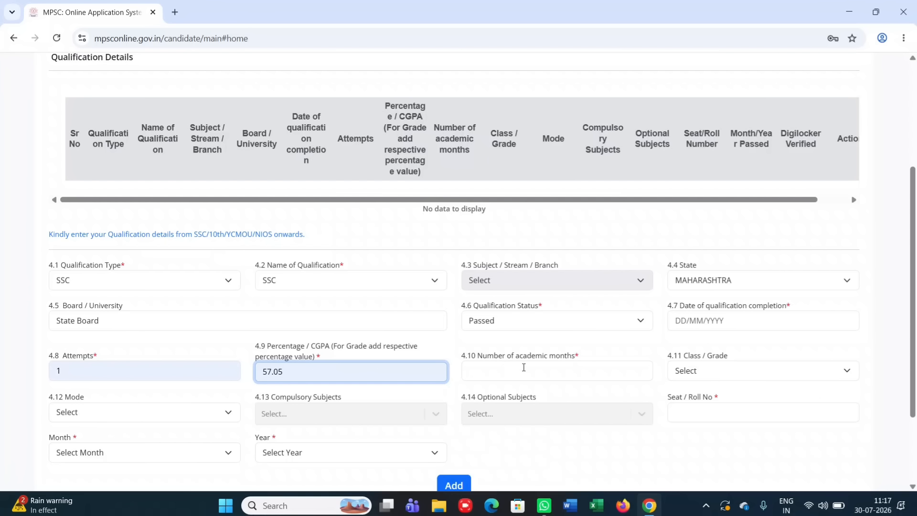
click(523, 367)
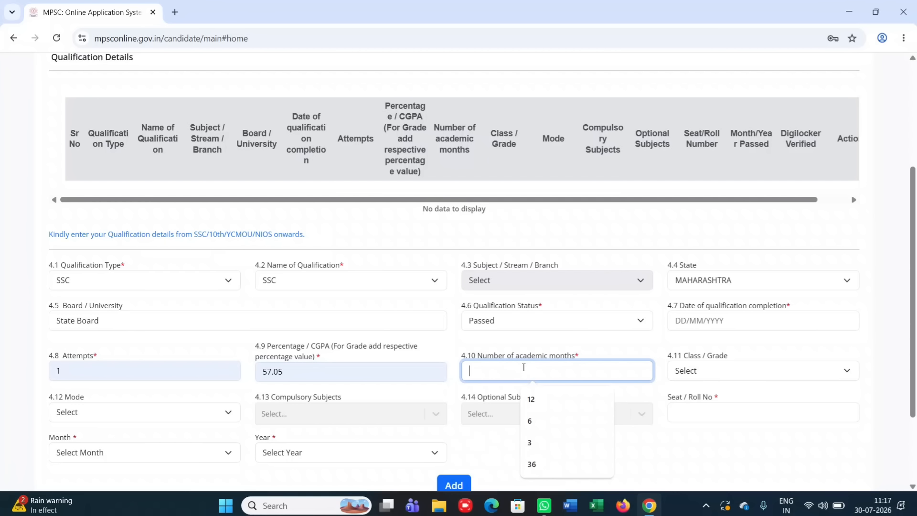
text(12)
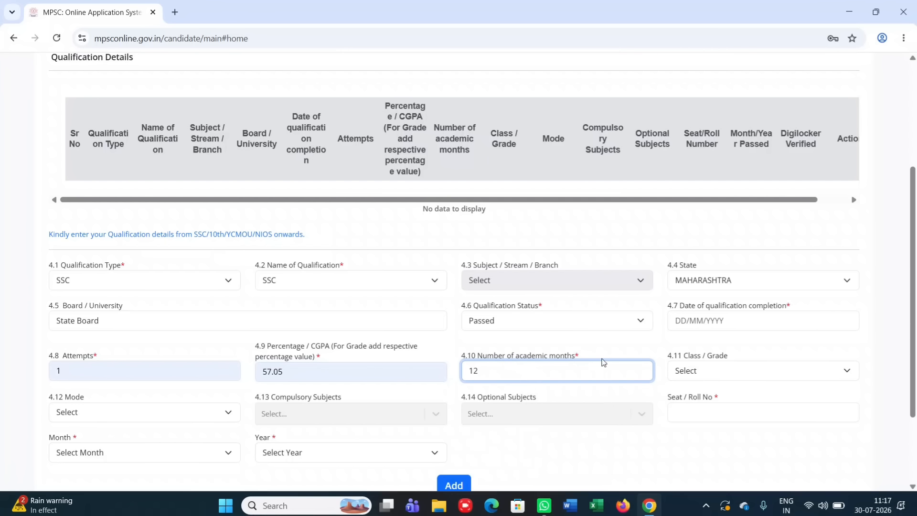
Set Second Class, Traditional / Regular mode, and passing date April 2018
click(685, 375)
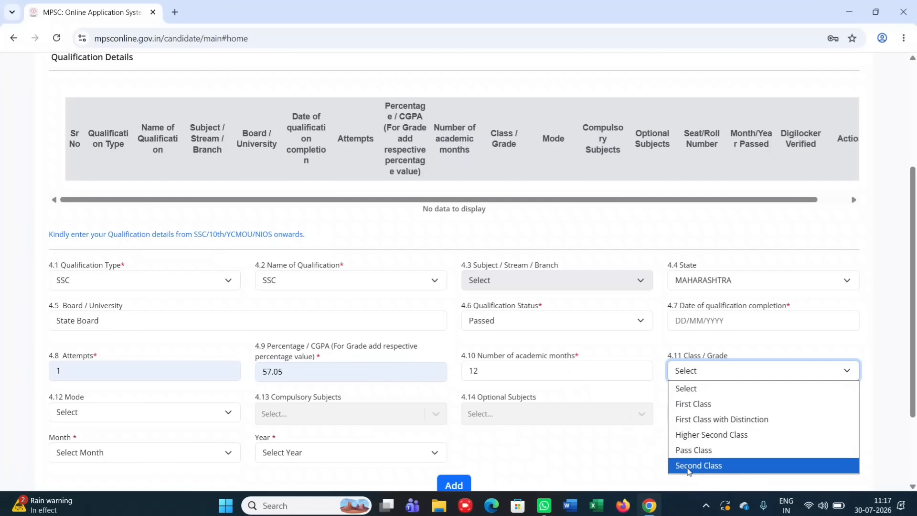
click(688, 470)
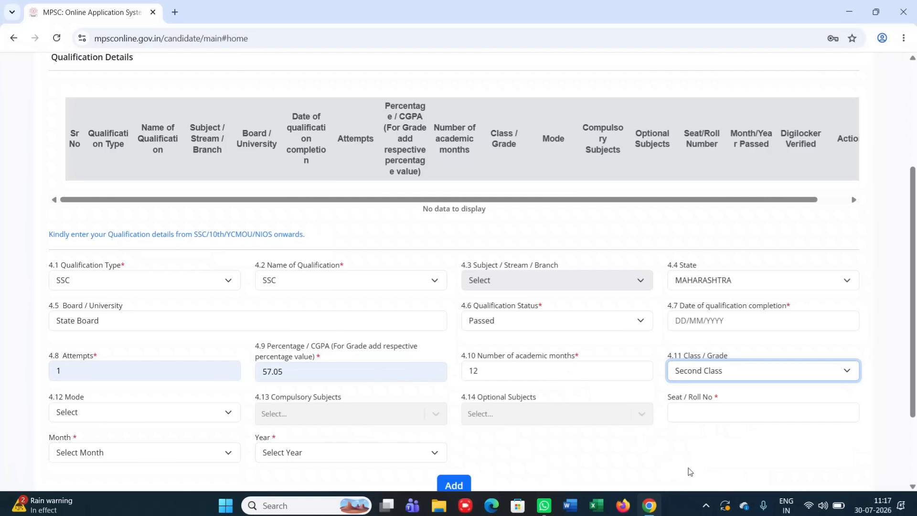
click(146, 409)
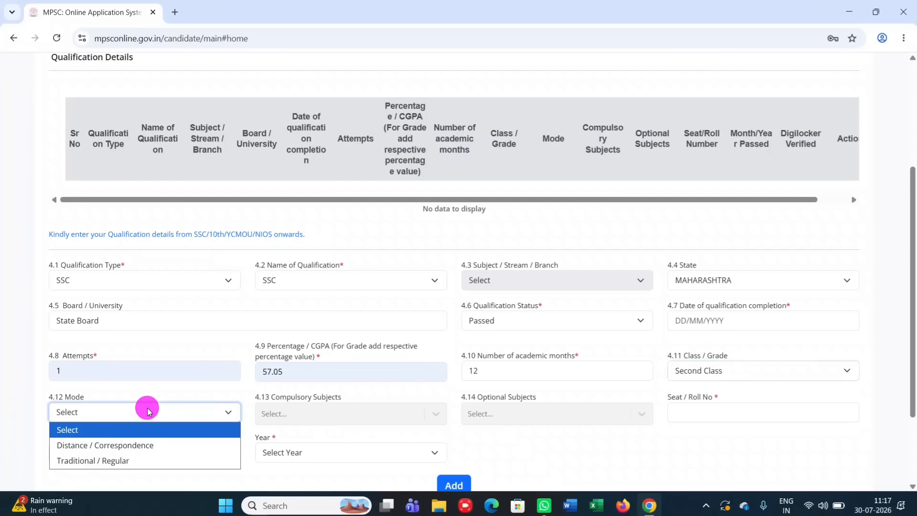
click(133, 464)
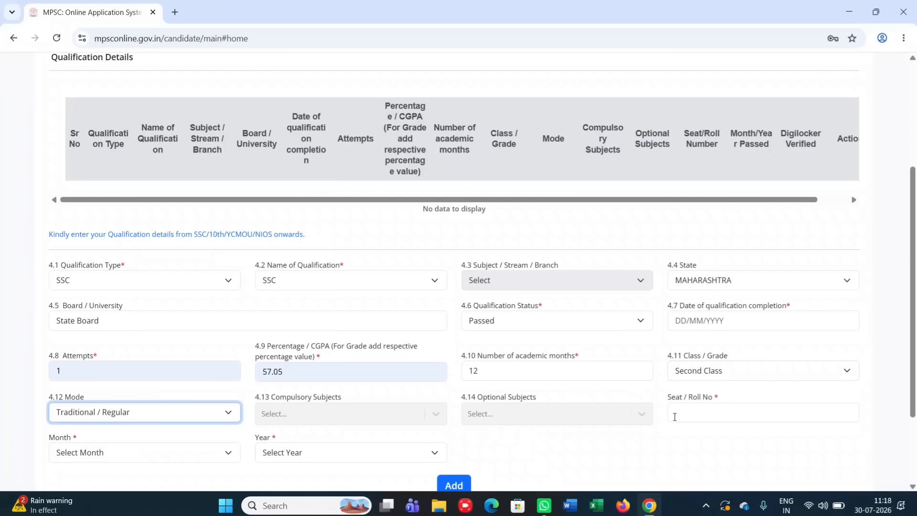
click(157, 449)
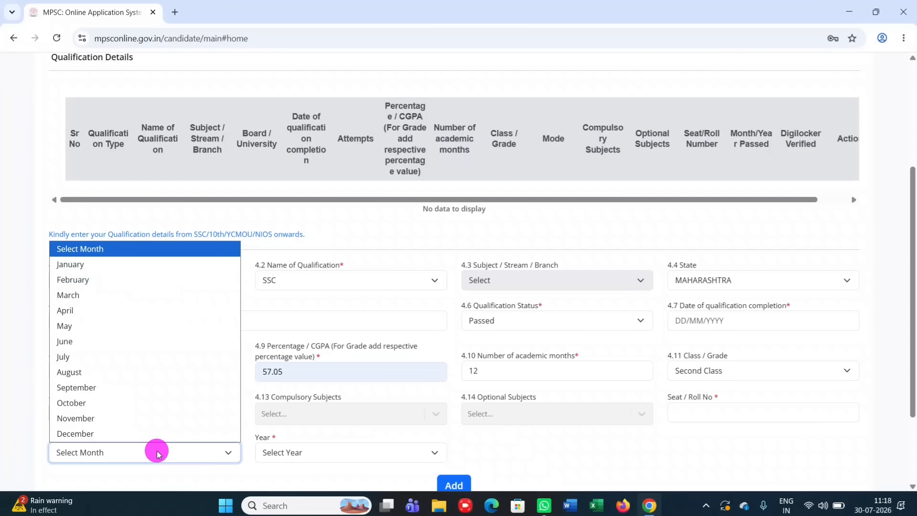
click(128, 317)
click(300, 452)
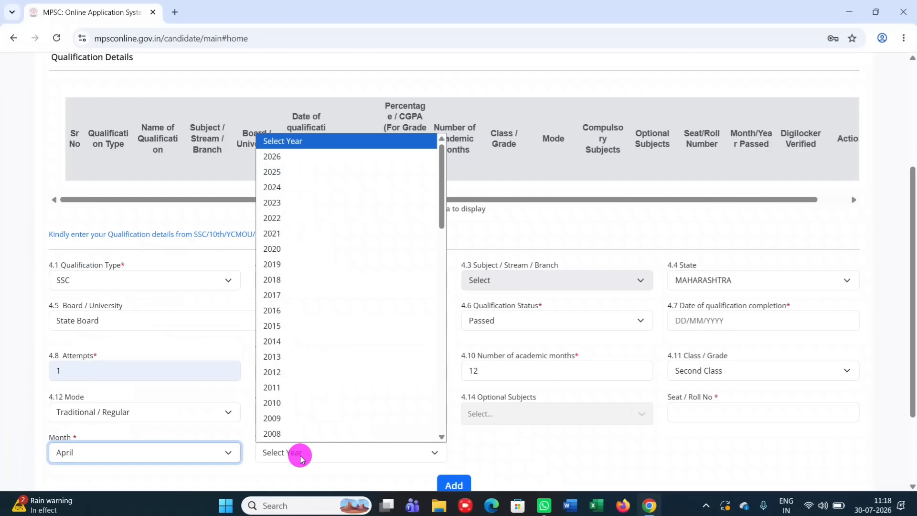
click(306, 288)
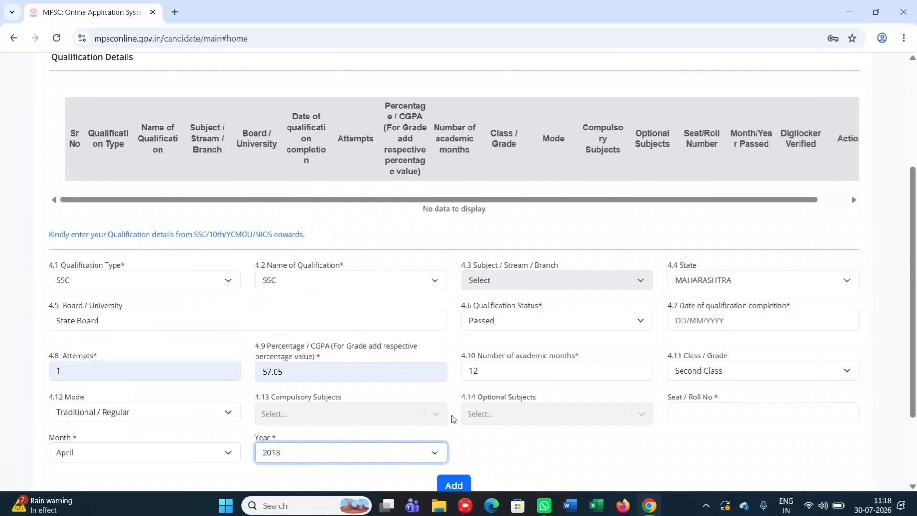
scroll(454, 419, down, 2)
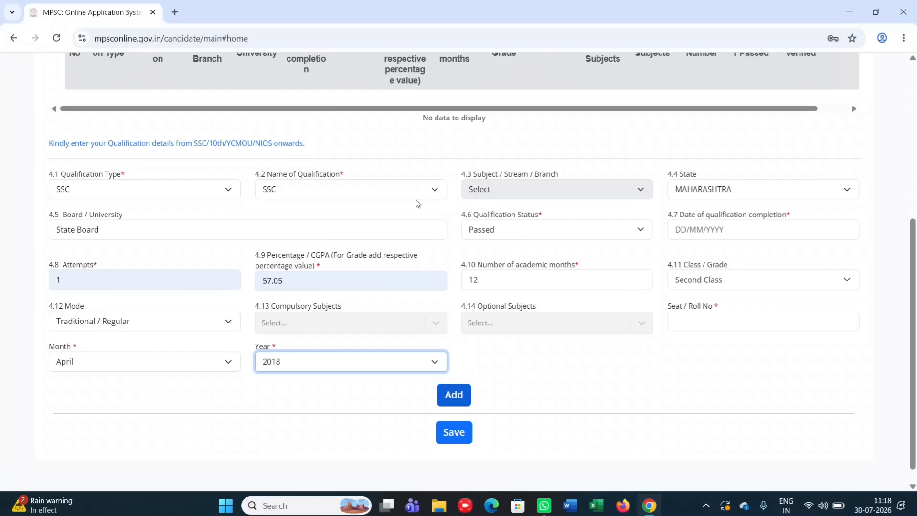
Add the SSC row to the qualification table and start a new Certifications entry
click(410, 14)
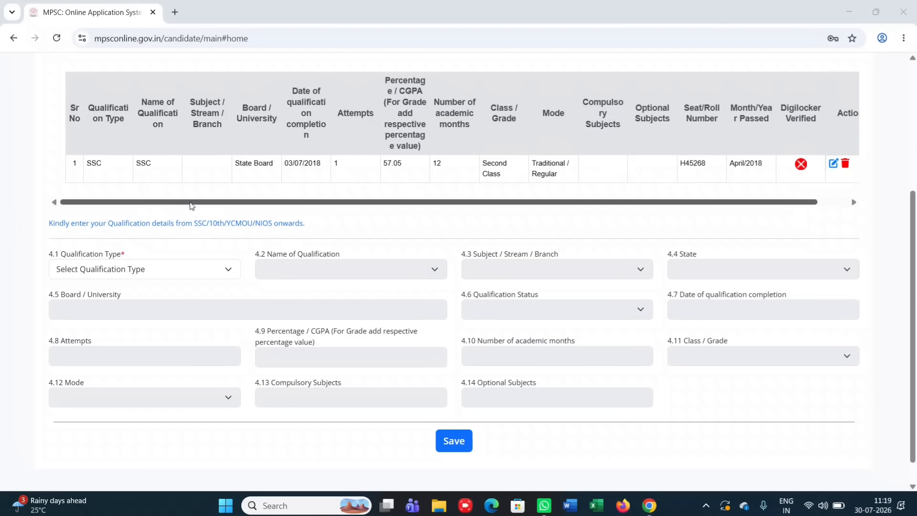
click(122, 270)
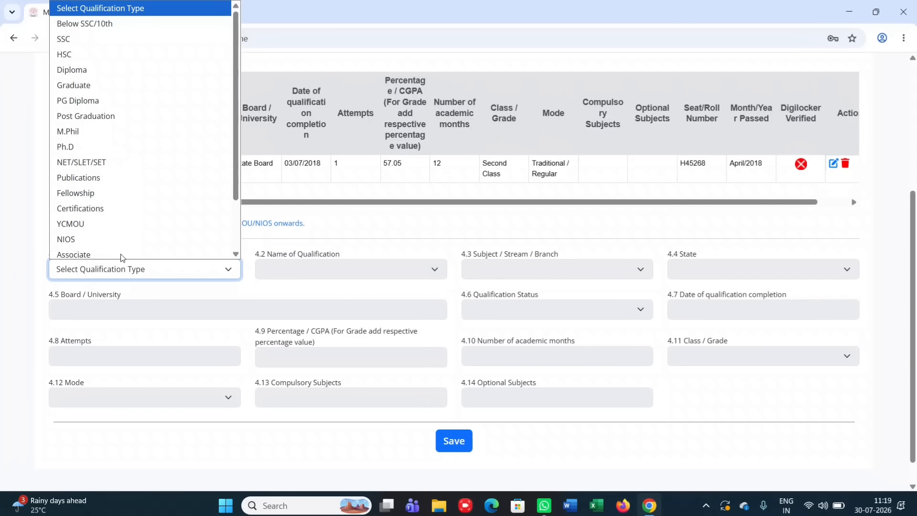
click(119, 57)
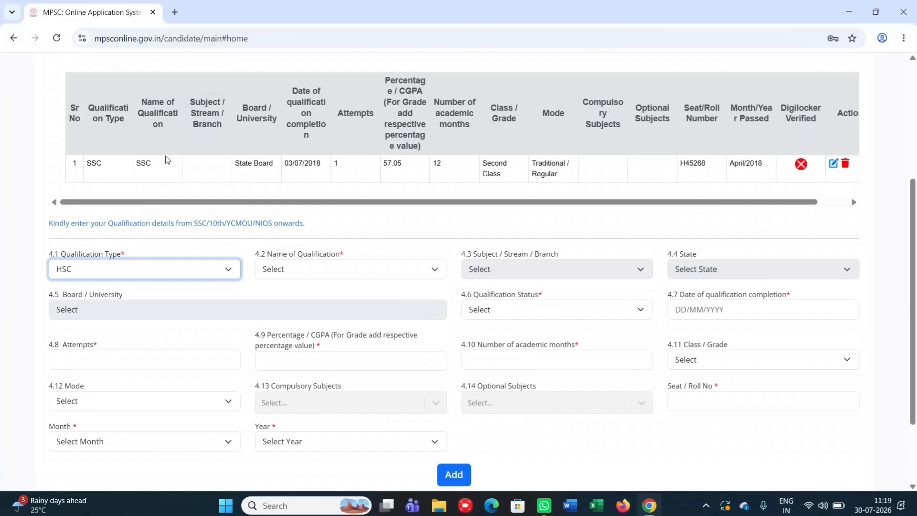
scroll(241, 305, down, 2)
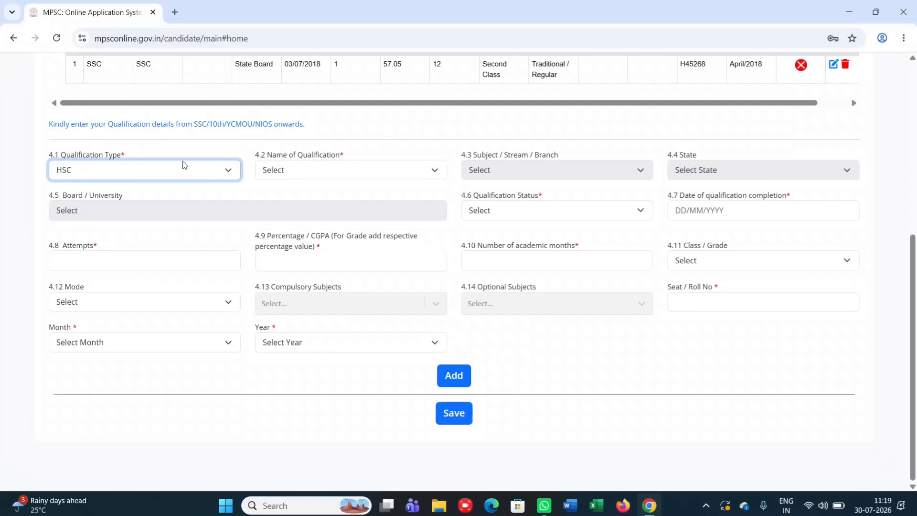
click(181, 177)
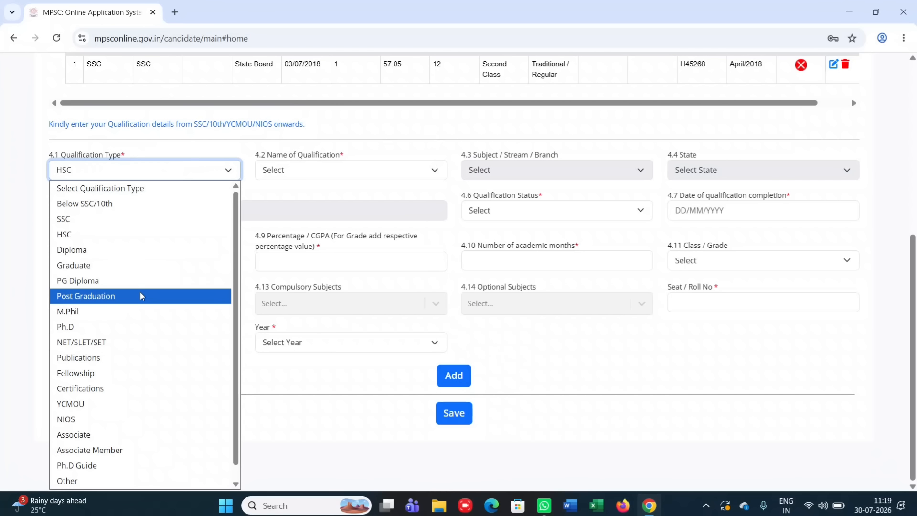
scroll(137, 389, down, 1)
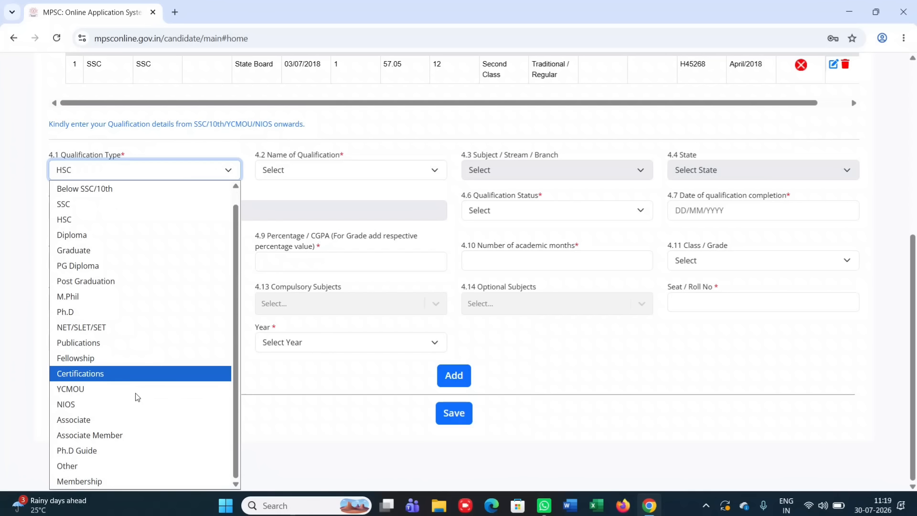
click(97, 375)
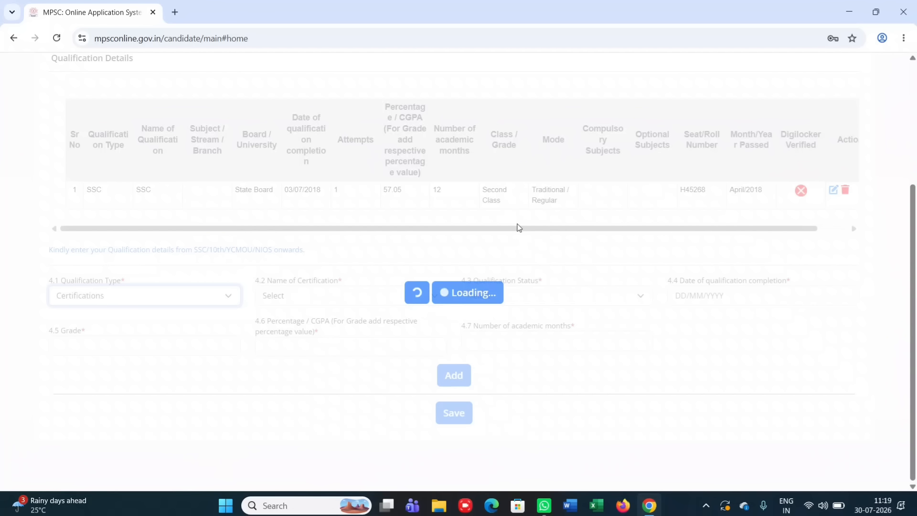
Choose the GCC - Marathi 40 WPM certification and add the entry to the table
click(363, 295)
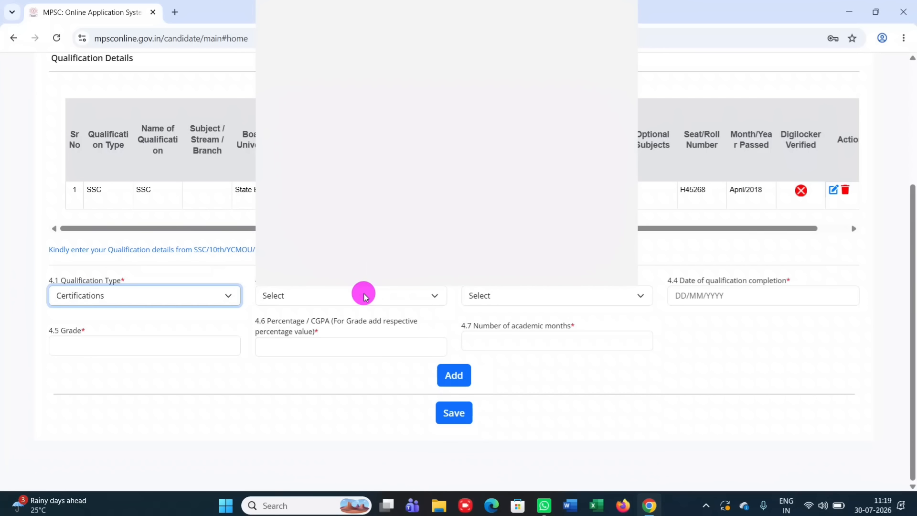
scroll(350, 223, down, 8)
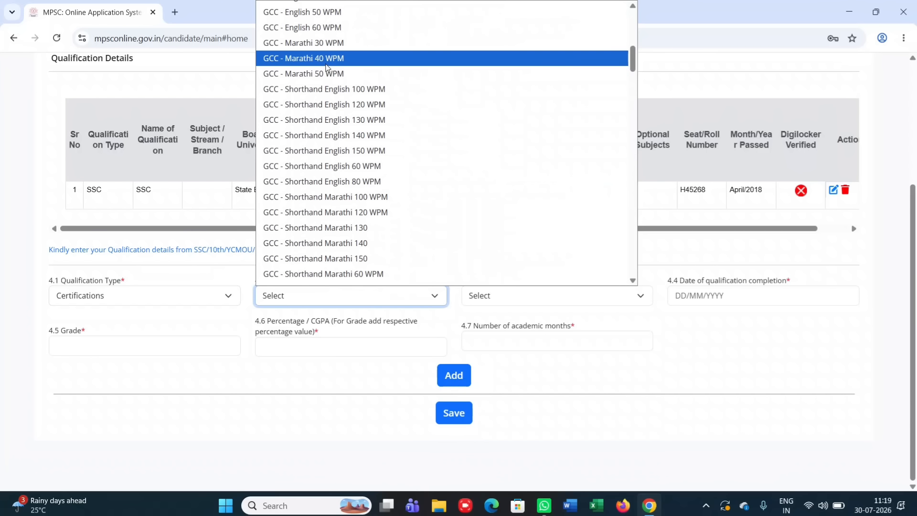
click(326, 61)
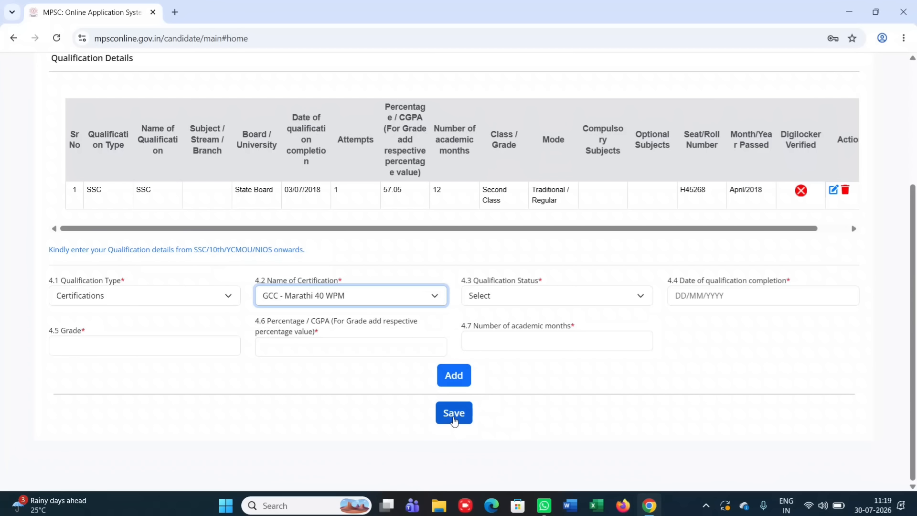
click(410, 16)
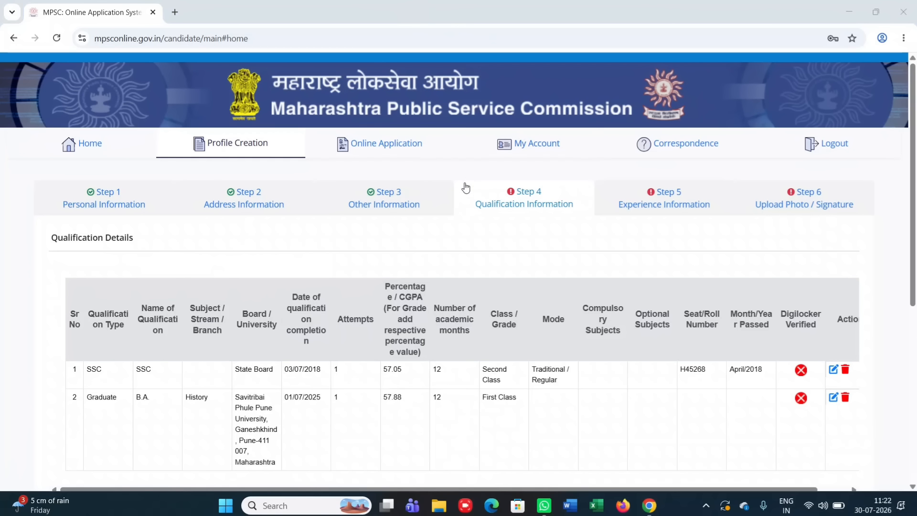
Save the qualification information and confirm it in the Save Qualification Information dialog
scroll(482, 233, down, 6)
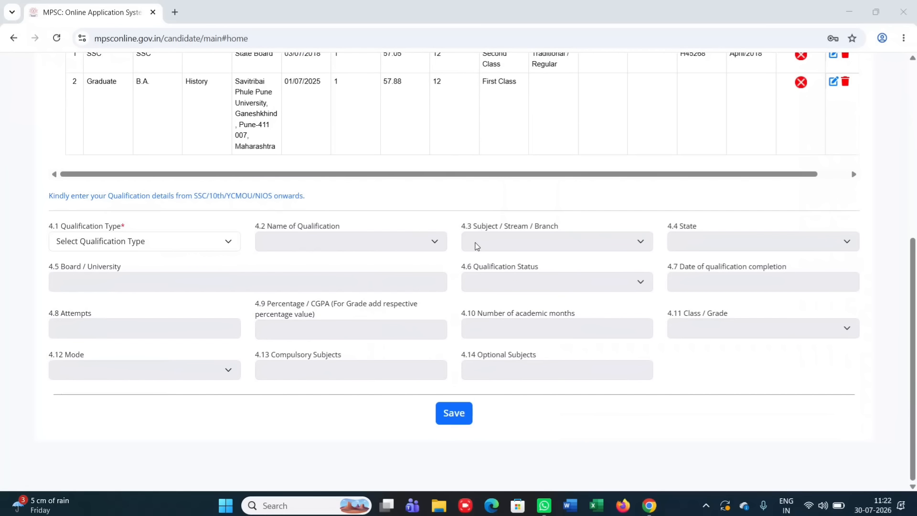
click(457, 412)
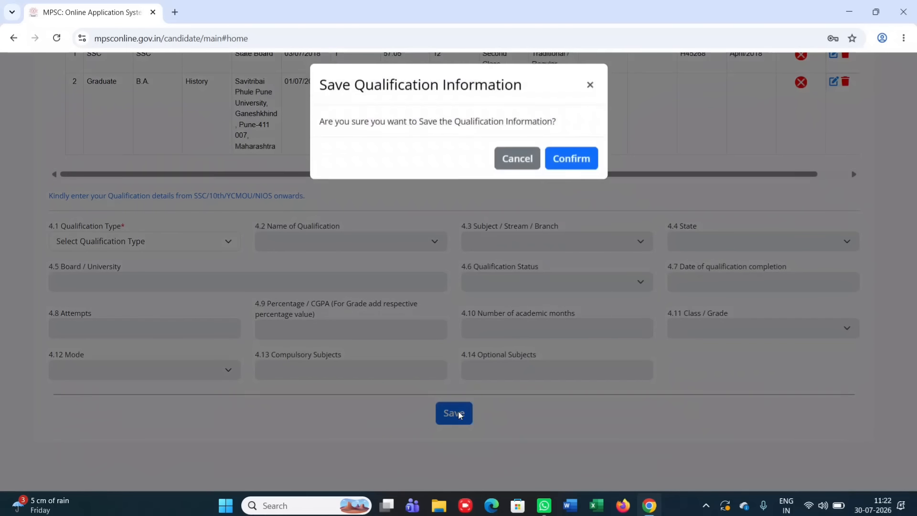
click(566, 167)
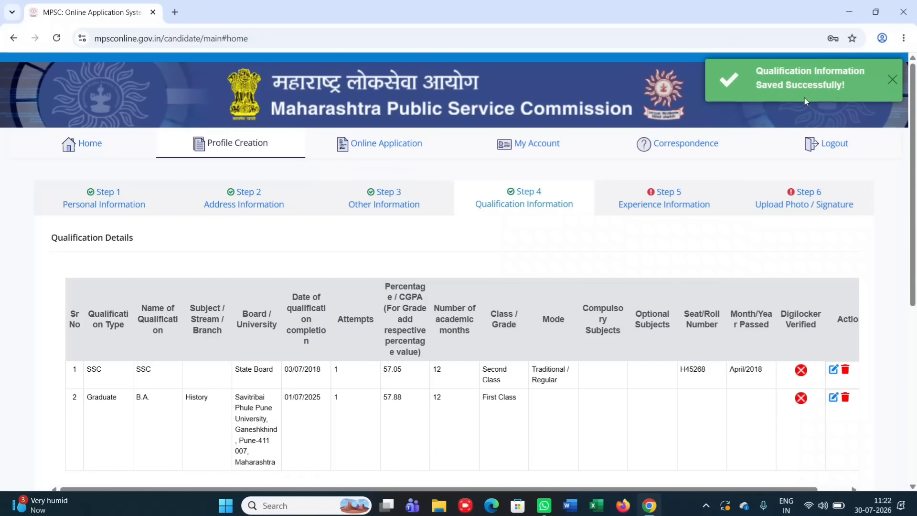
Save Step 5 Experience Information with experience answered No, then go to Step 6 photo/signature upload
click(665, 195)
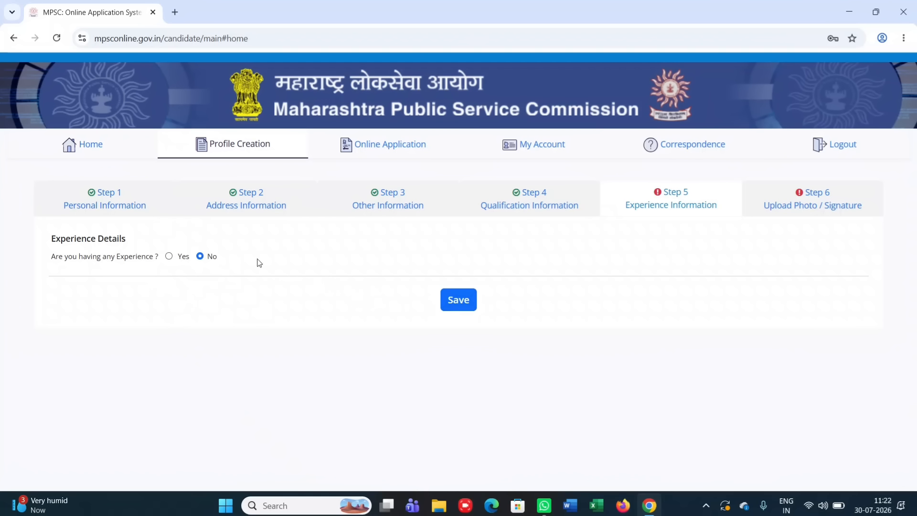
click(452, 307)
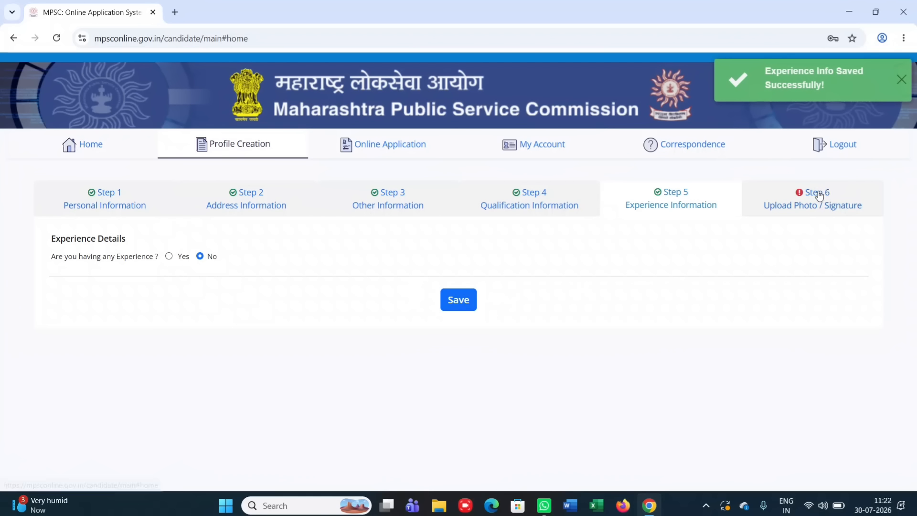
click(818, 193)
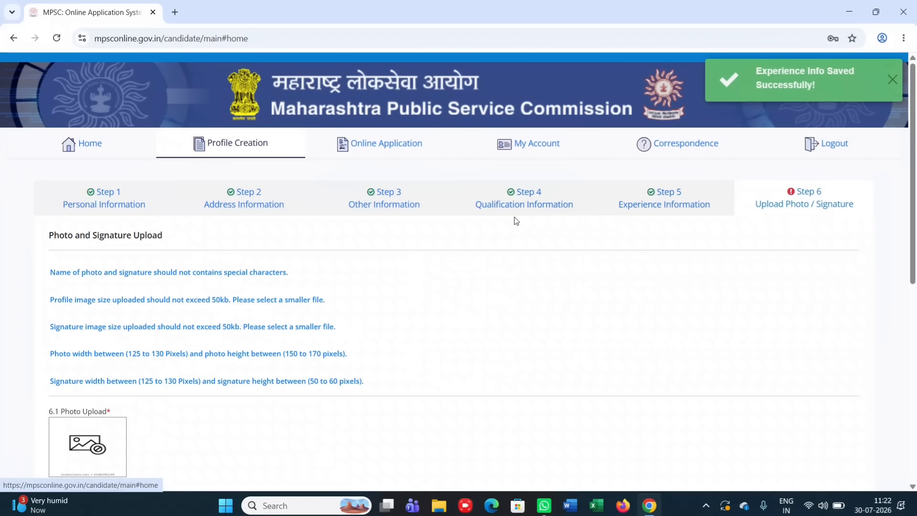
Tick the first declaration checkbox below the upload section, affirming all entered information is true
scroll(514, 220, down, 3)
scroll(516, 220, down, 1)
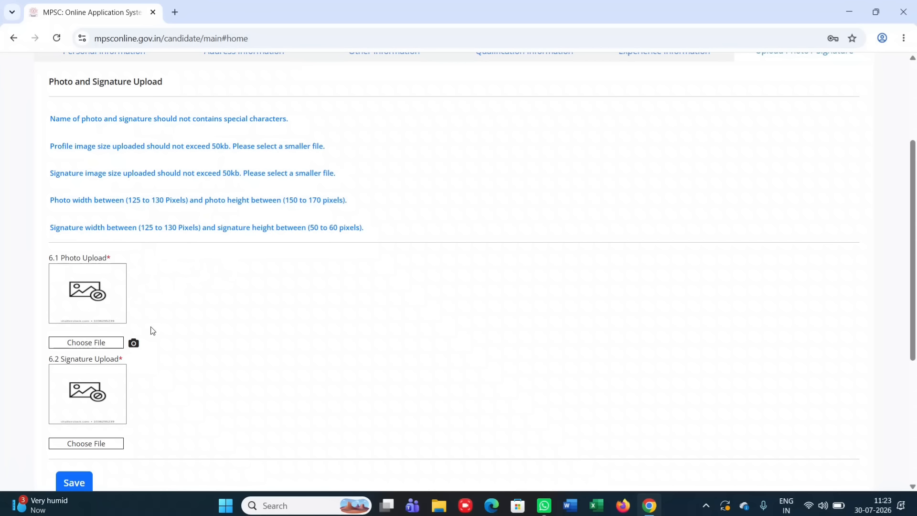
scroll(89, 421, down, 1)
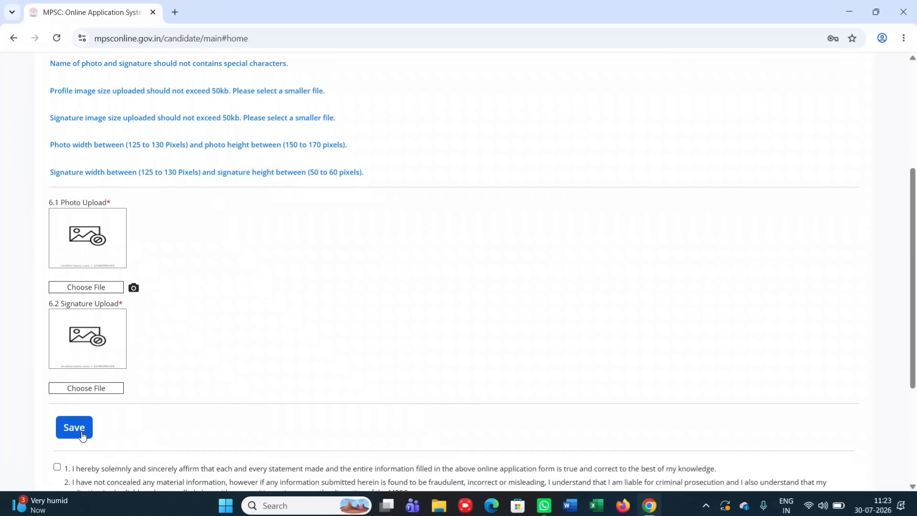
scroll(92, 375, down, 1)
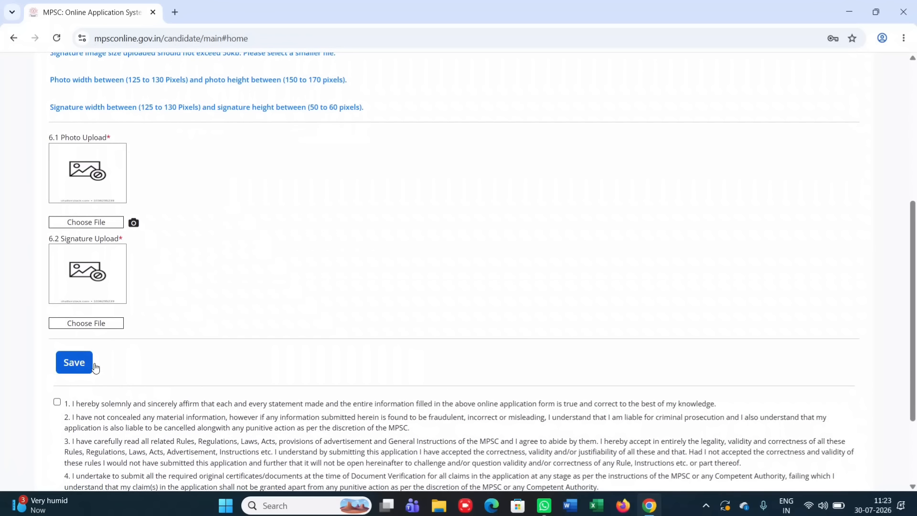
click(57, 403)
scroll(56, 403, down, 2)
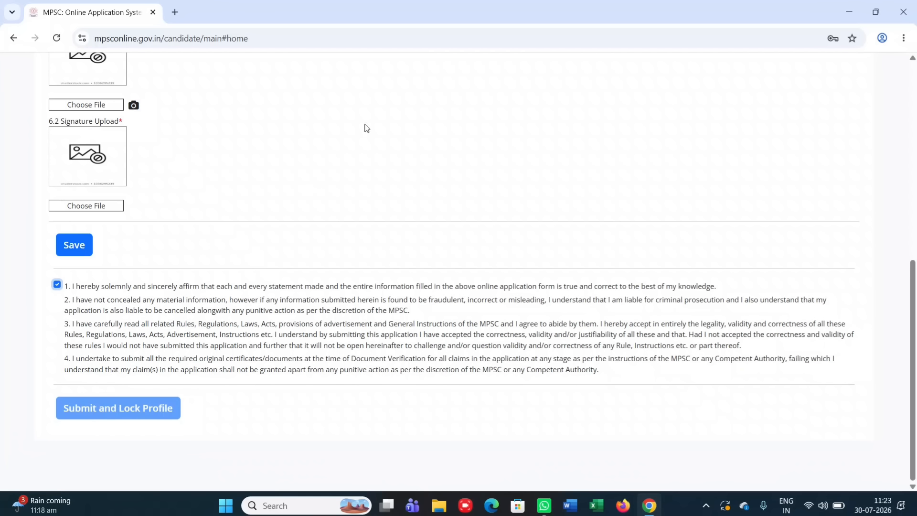
Save the uploaded photo and signature, then request Submit and Lock Profile
click(410, 16)
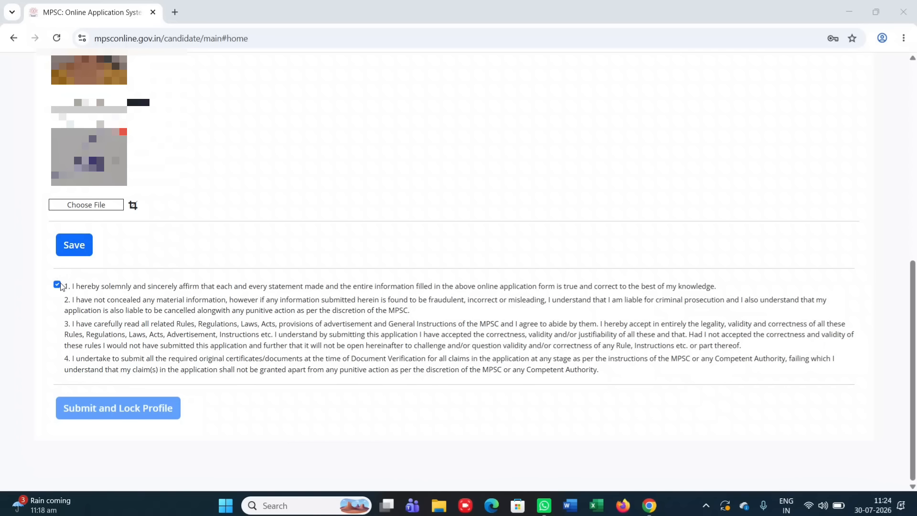
click(81, 248)
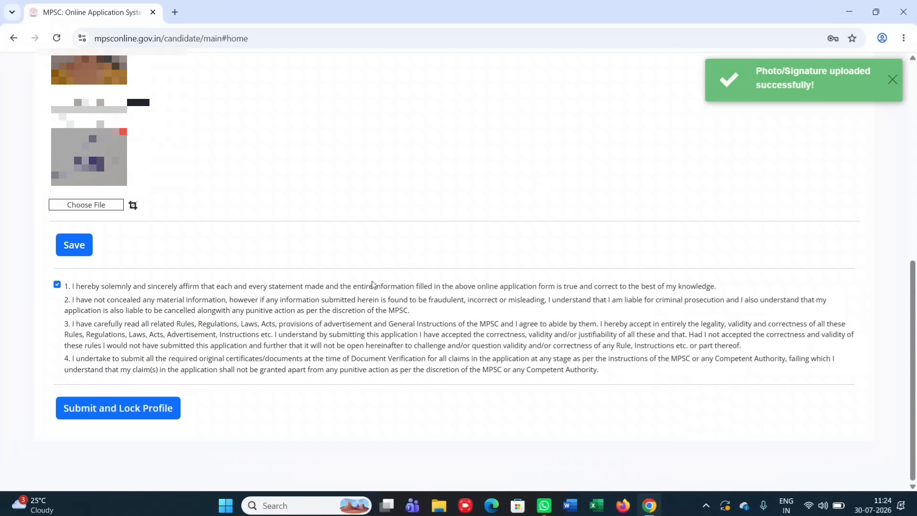
click(138, 413)
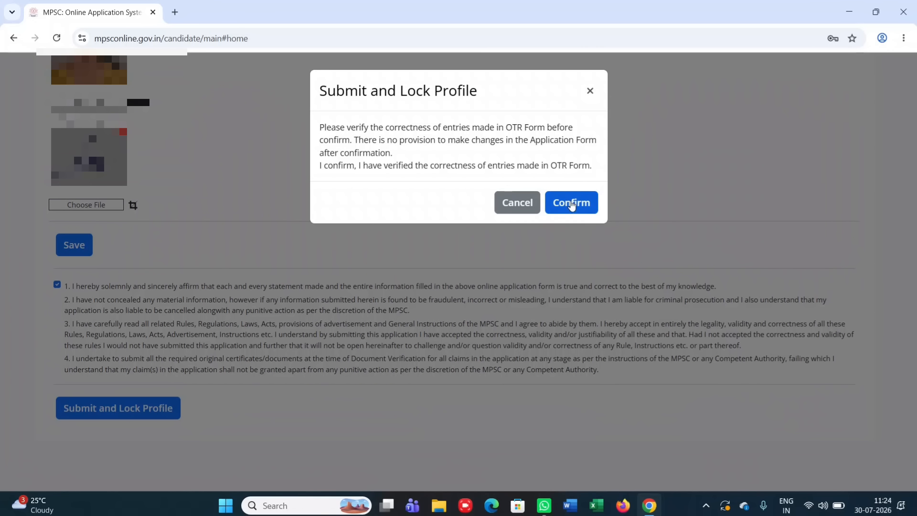
Confirm the Submit and Lock Profile dialog to lock the candidate profile
click(572, 204)
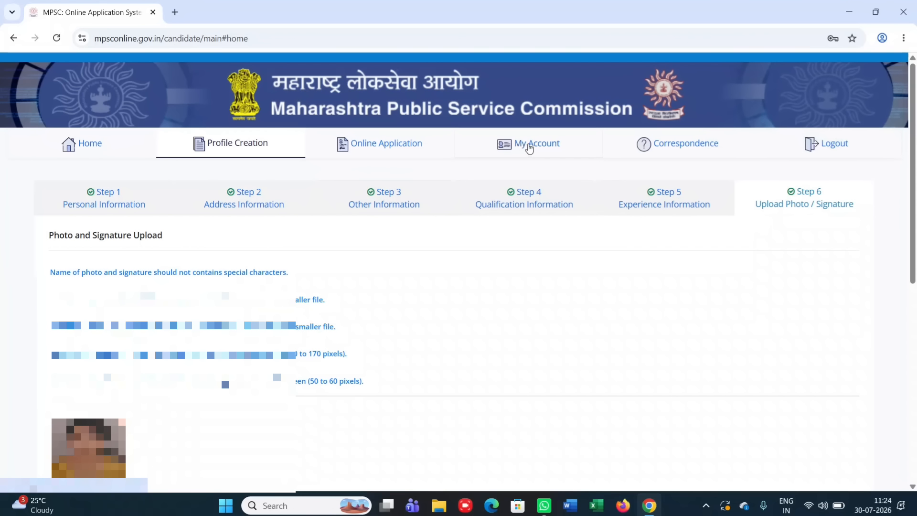
View the candidate profile summary under My Account, cancelling the unlock OTP so the profile stays locked
click(525, 149)
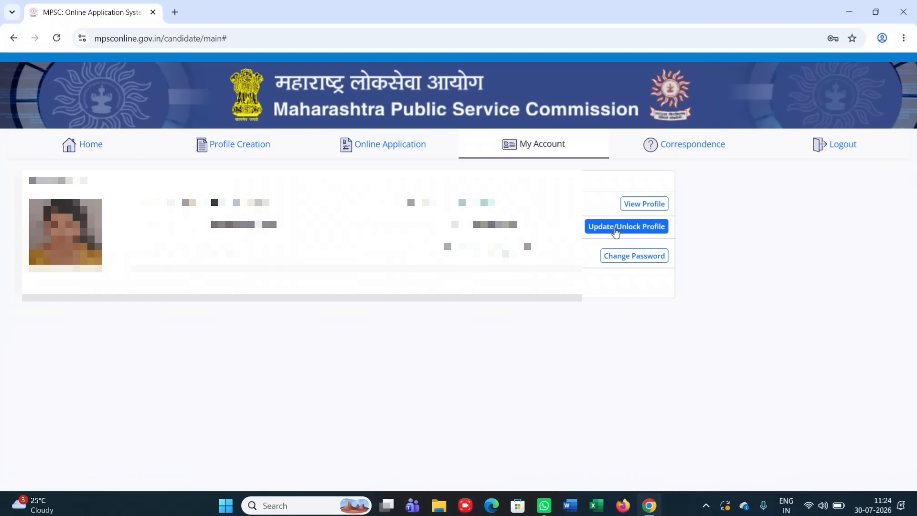
click(615, 228)
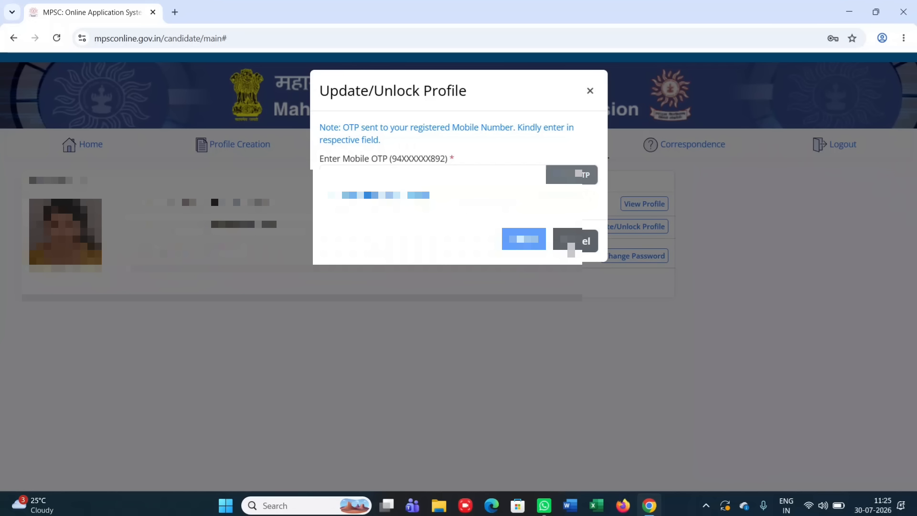
click(569, 244)
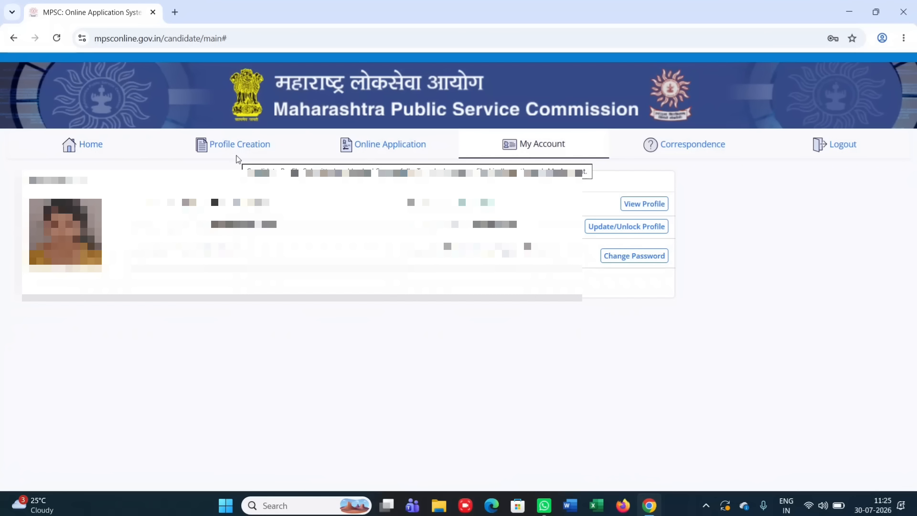
Open advertisement 017, Group-C Services Combined Preliminary Examination-2026, from Online Application and review its posts
click(370, 150)
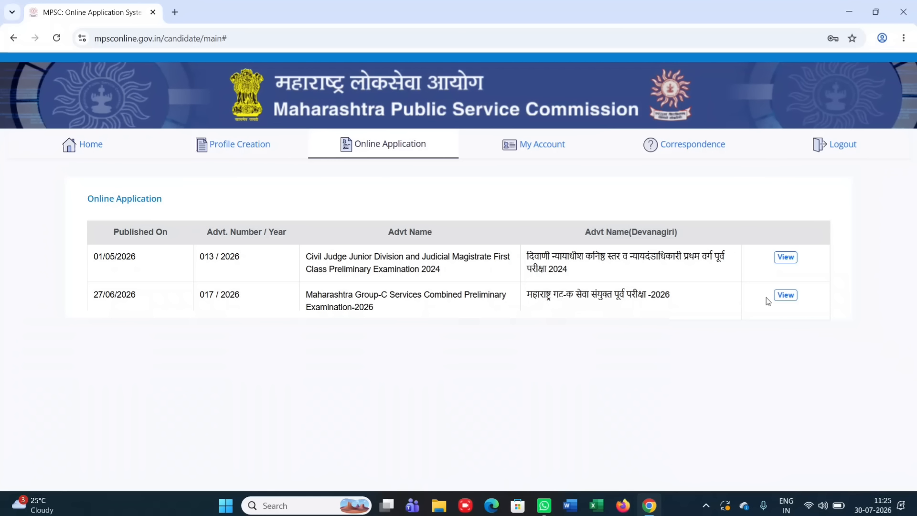
click(786, 296)
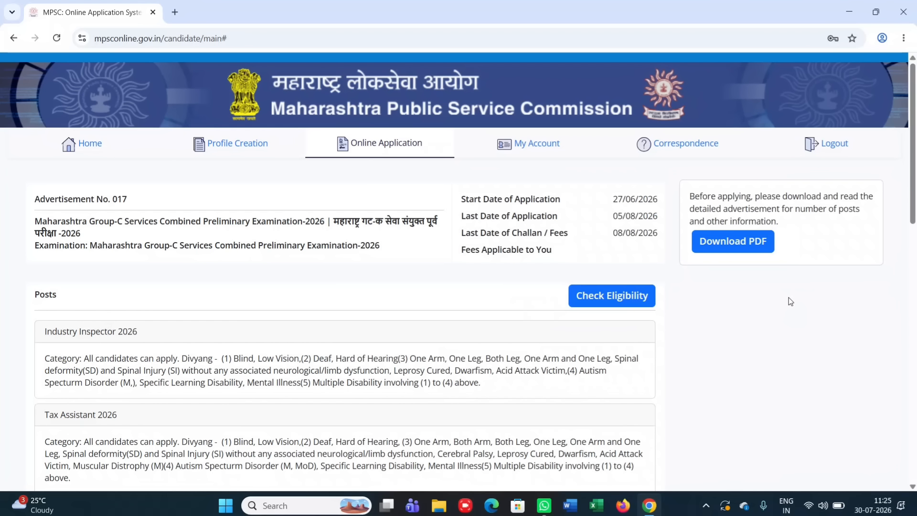
scroll(404, 375, down, 5)
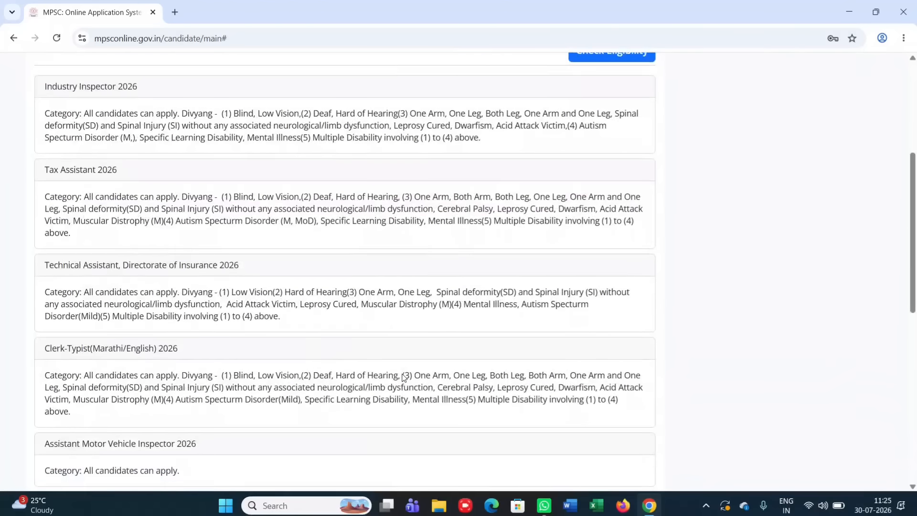
scroll(404, 377, down, 6)
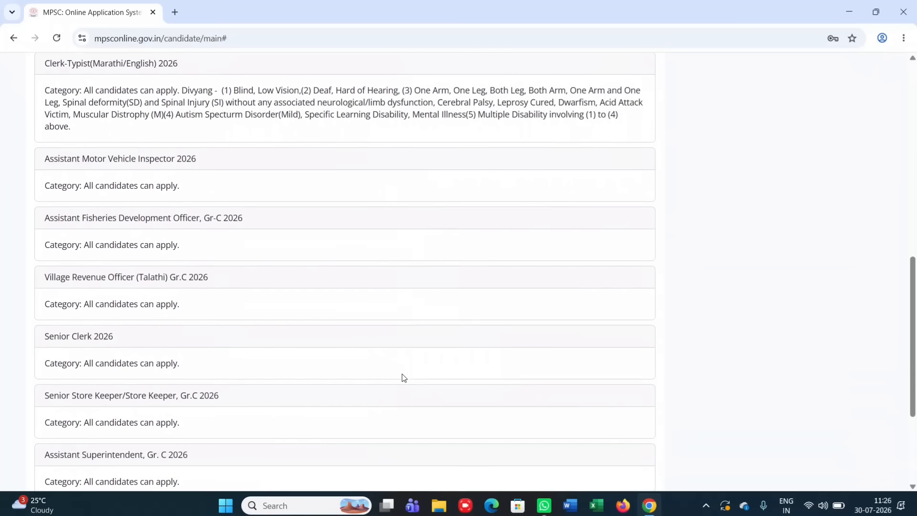
scroll(313, 367, down, 2)
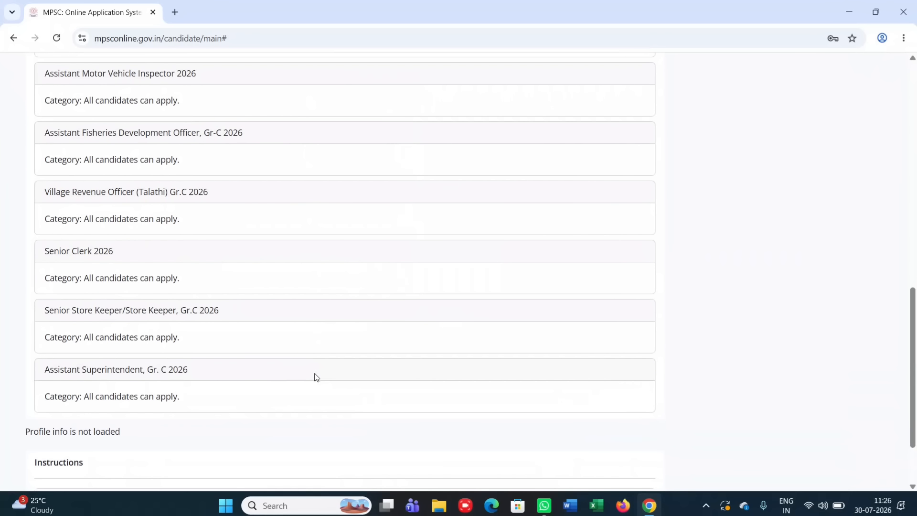
scroll(316, 377, up, 7)
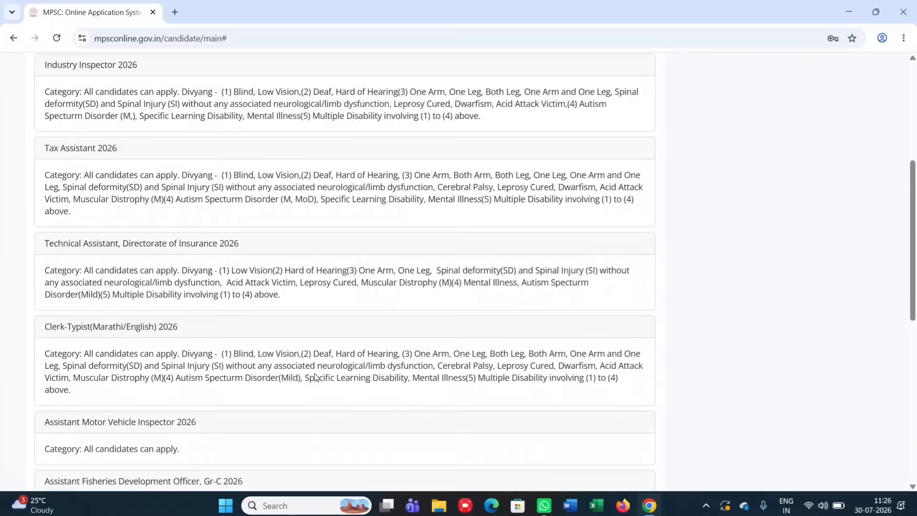
scroll(316, 378, up, 3)
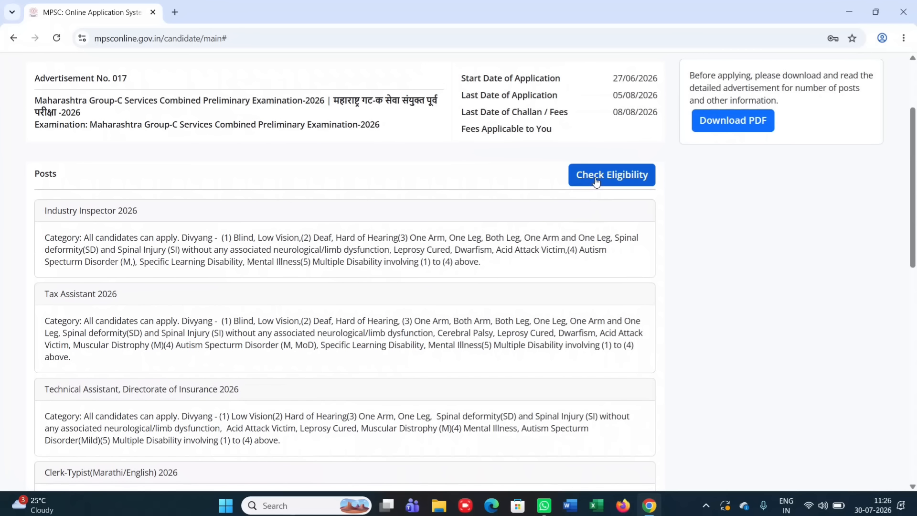
Run Check Eligibility and review each post's result: five eligible posts, fee 294
click(601, 175)
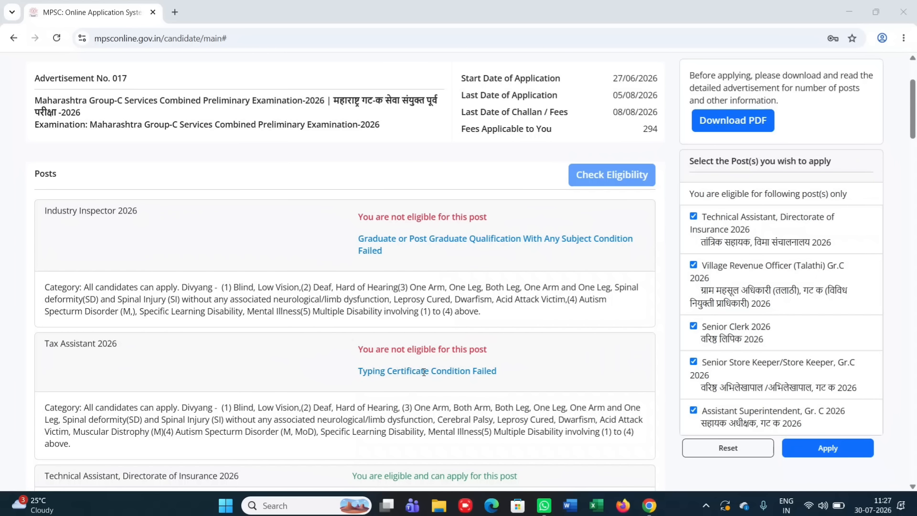
scroll(311, 365, down, 1)
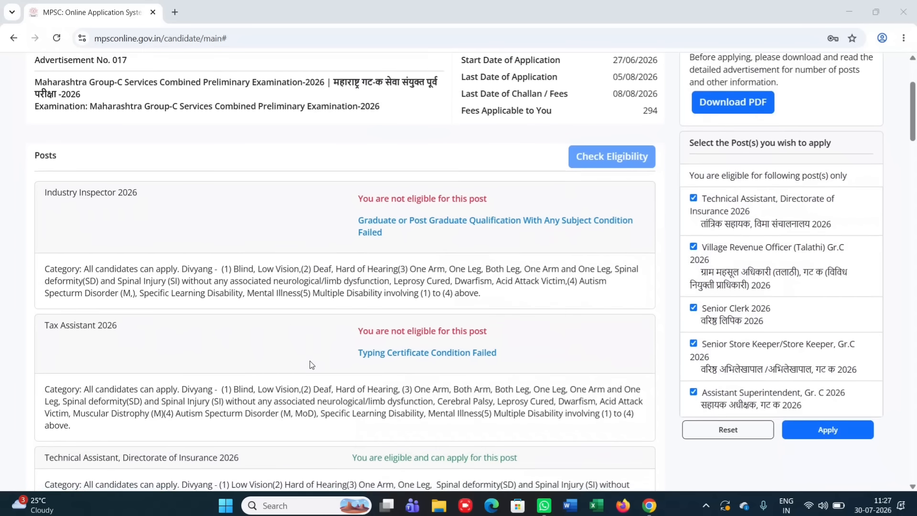
scroll(311, 364, down, 1)
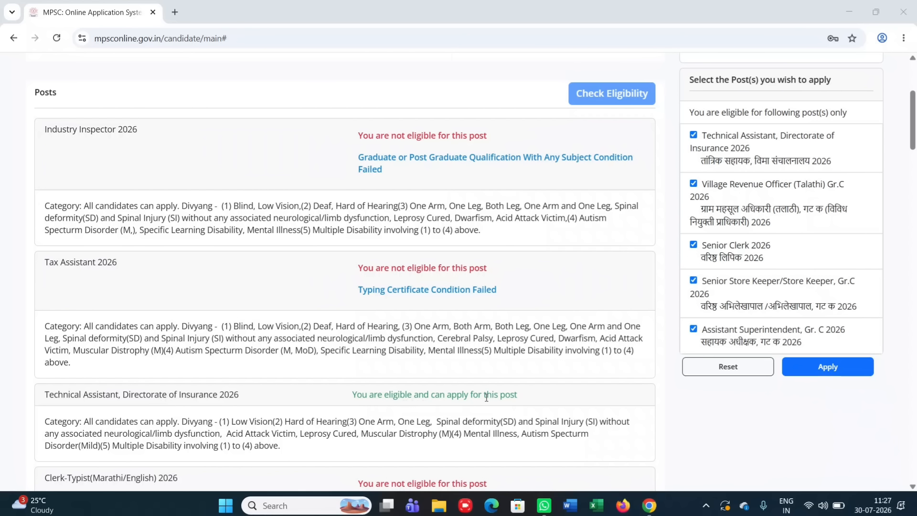
scroll(486, 397, down, 1)
scroll(486, 397, down, 2)
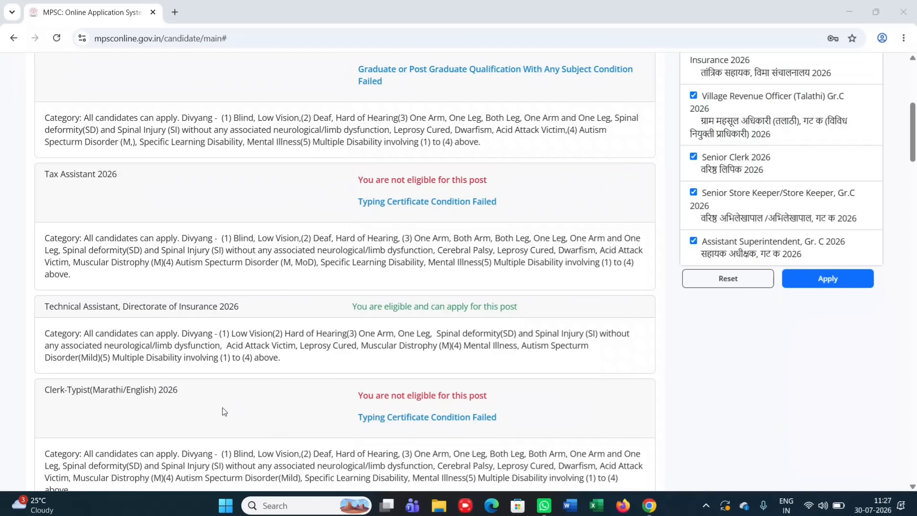
scroll(377, 416, down, 1)
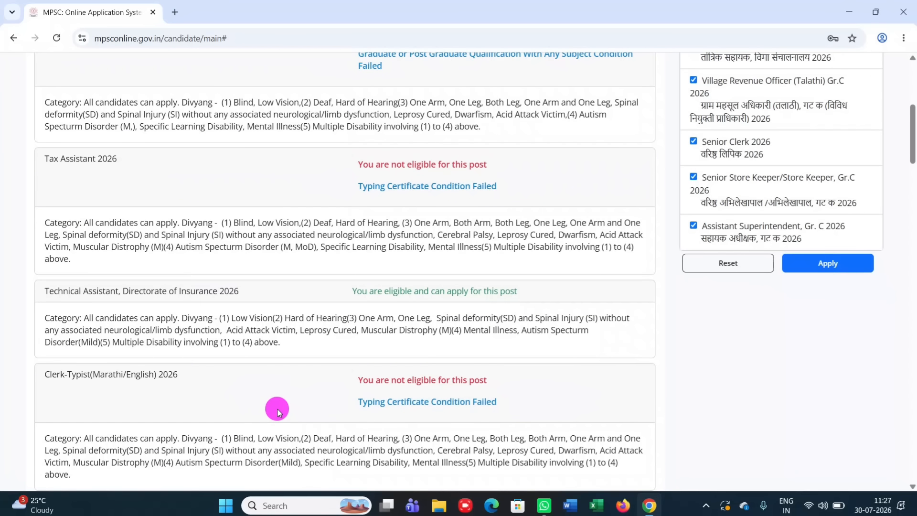
scroll(280, 413, down, 1)
scroll(279, 413, down, 3)
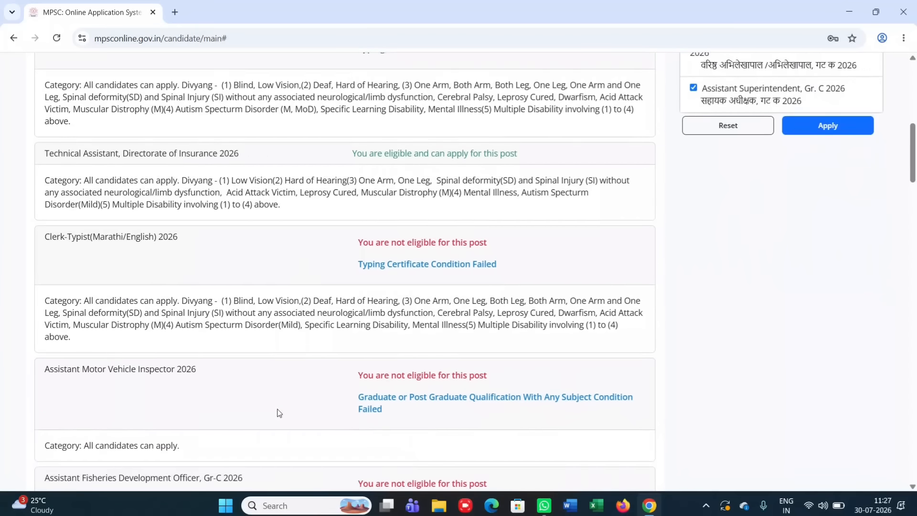
scroll(279, 413, down, 3)
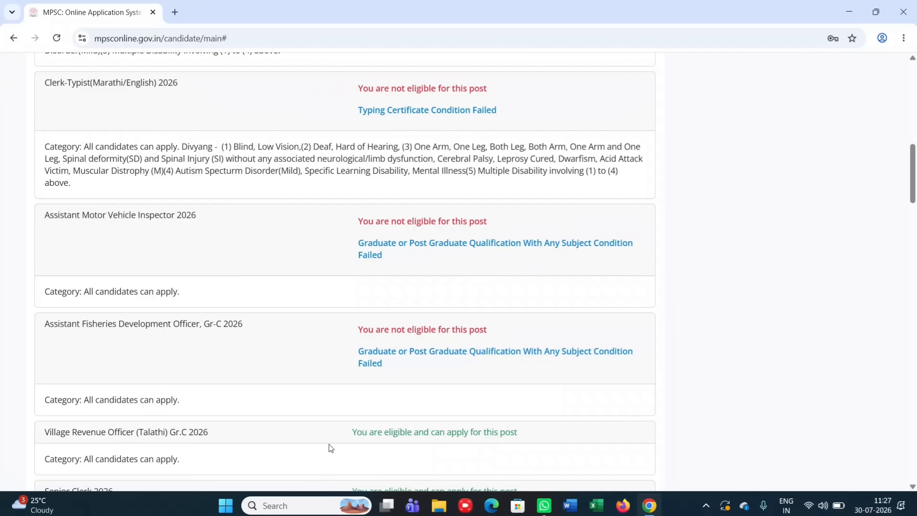
scroll(381, 436, down, 2)
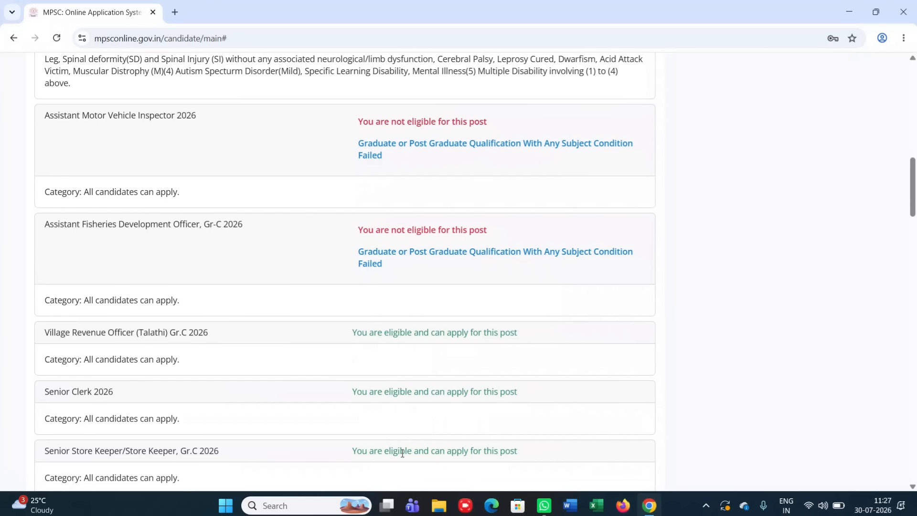
scroll(402, 413, up, 10)
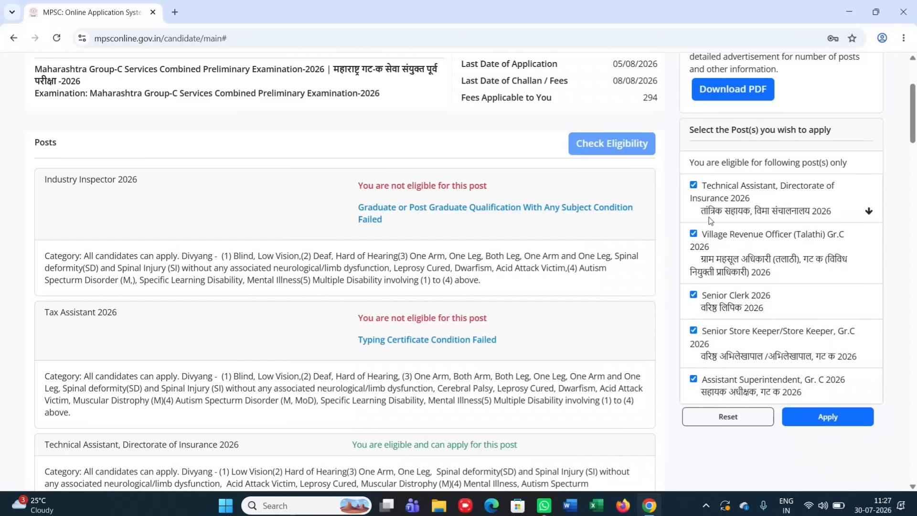
Untick and re-tick Technical Assistant, Senior Clerk, Senior Store Keeper and Assistant Superintendent posts
click(694, 186)
click(693, 329)
click(692, 296)
click(693, 379)
click(692, 186)
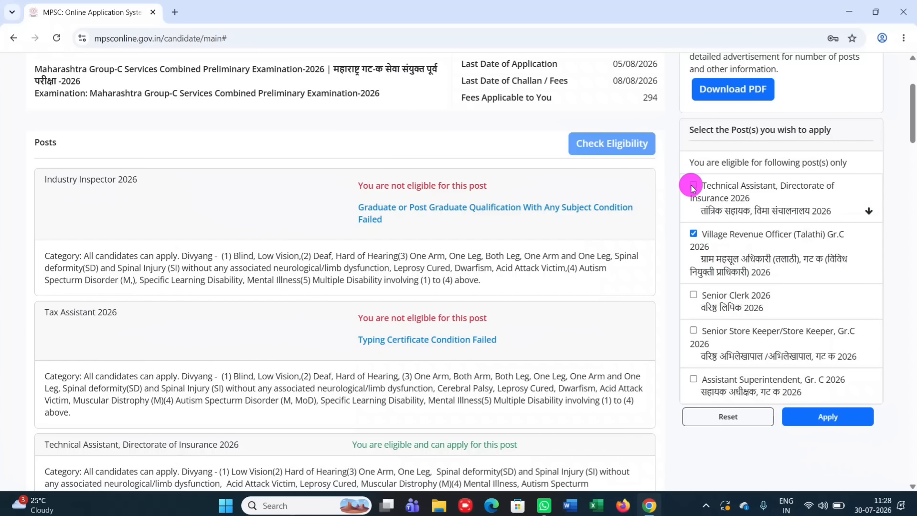
click(693, 294)
click(692, 330)
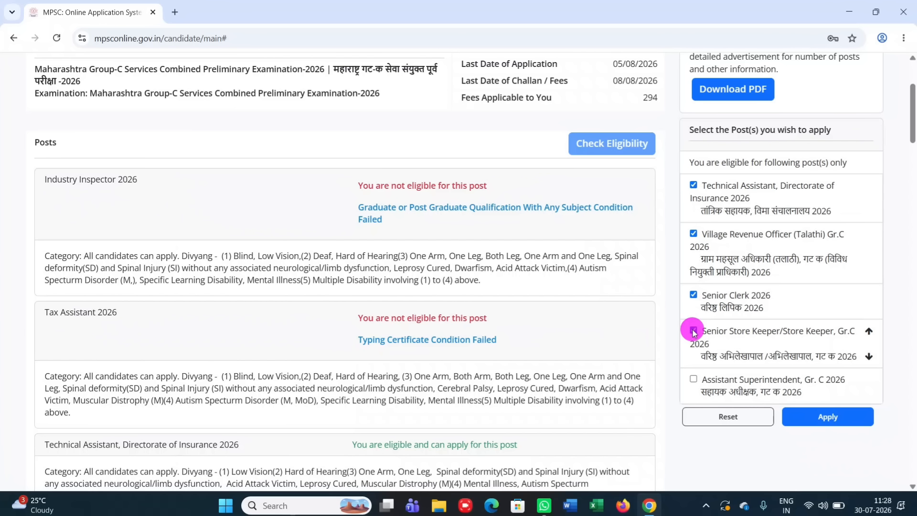
click(693, 379)
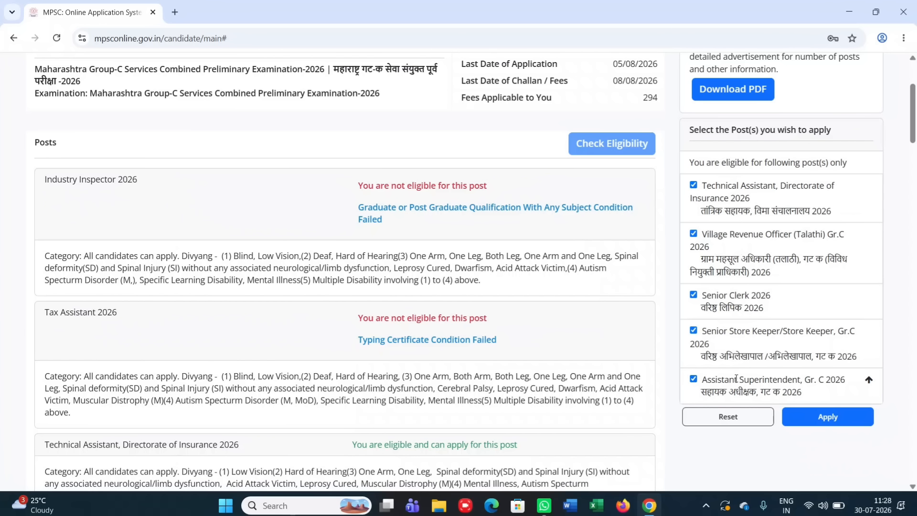
Reset selections, tick all five posts including Talathi, and apply for them
click(728, 417)
click(693, 234)
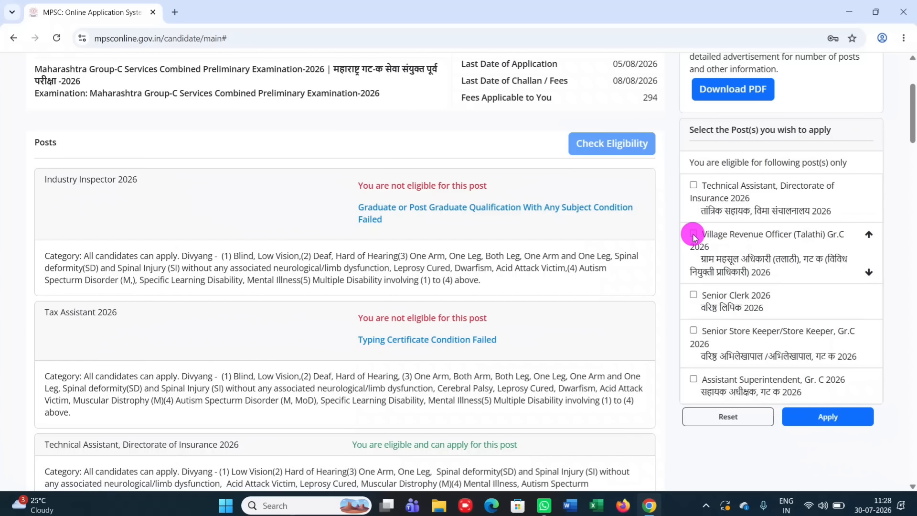
click(694, 185)
click(693, 295)
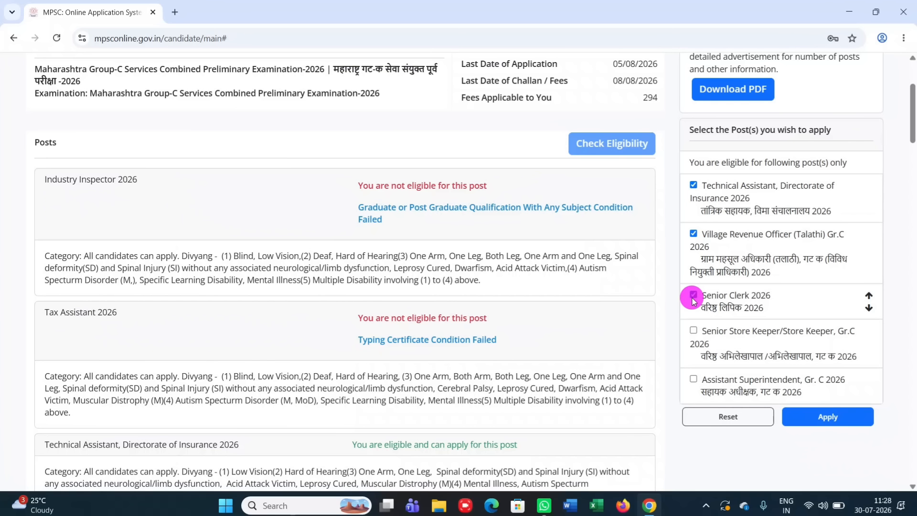
click(694, 330)
click(693, 379)
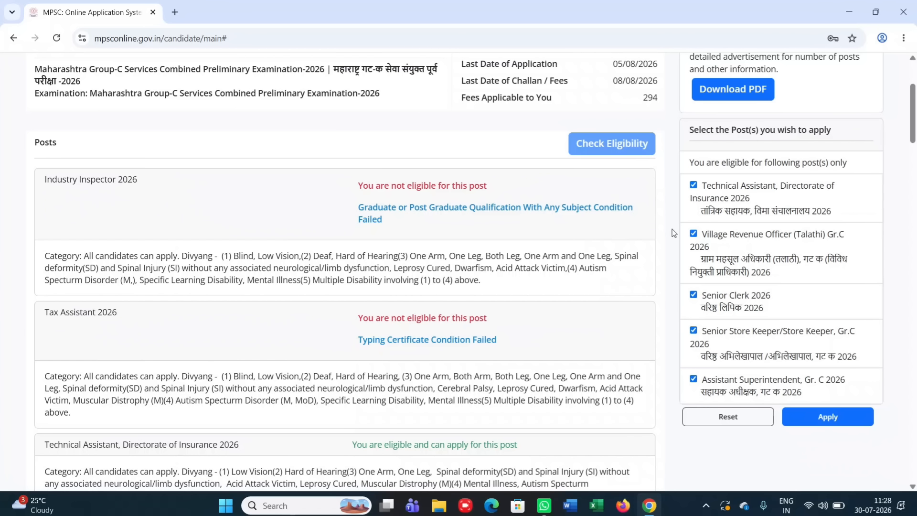
click(828, 415)
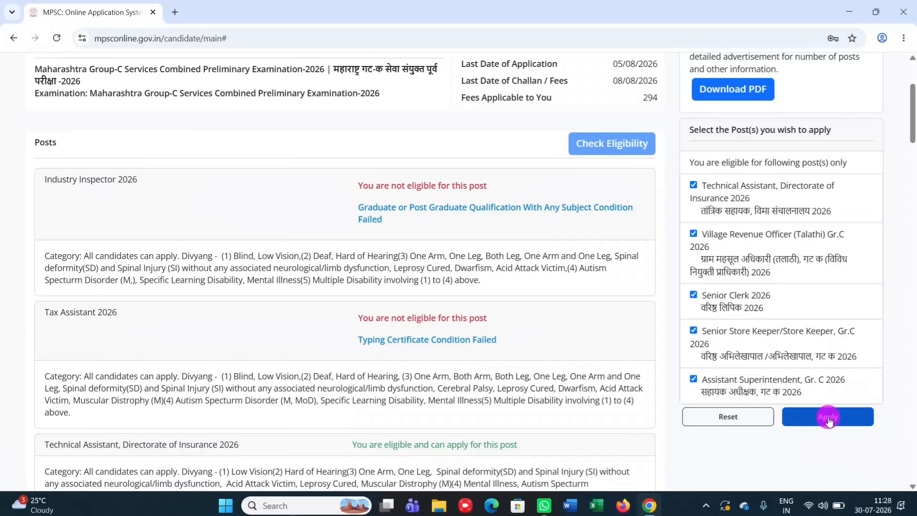